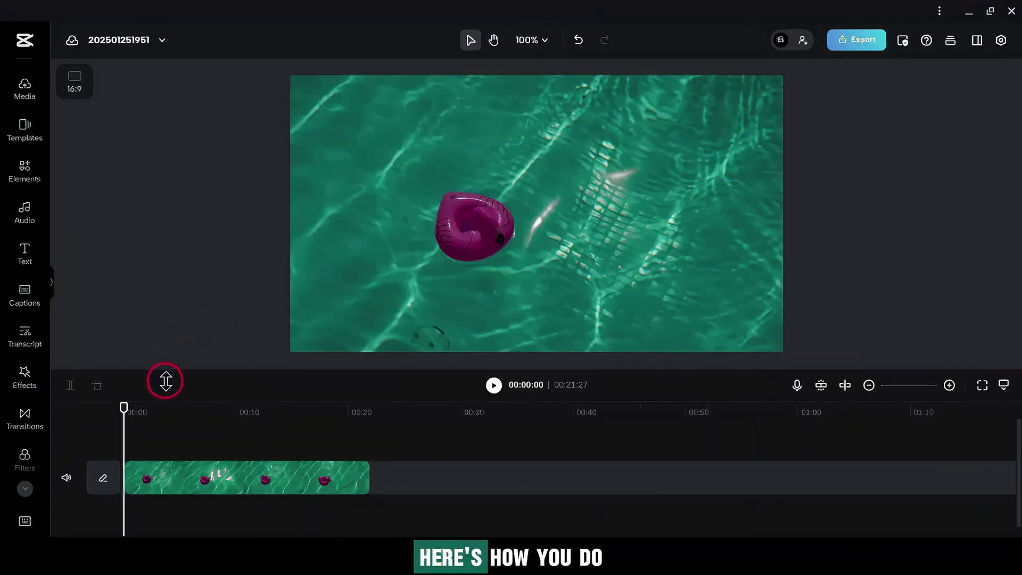
- Duplicate the pool clip onto a second track and select the copy in the preview
right_click(143, 478)
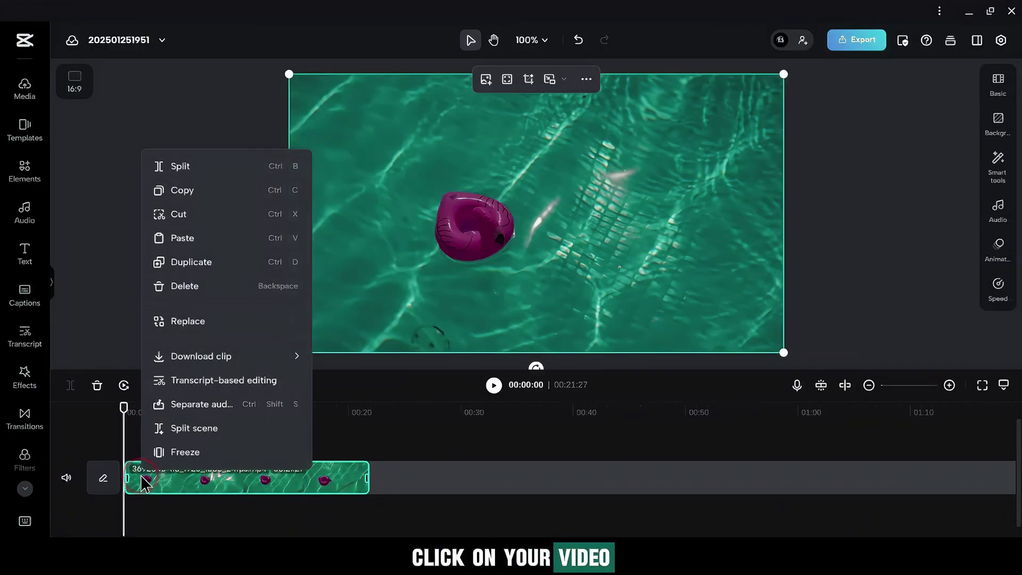
click(185, 263)
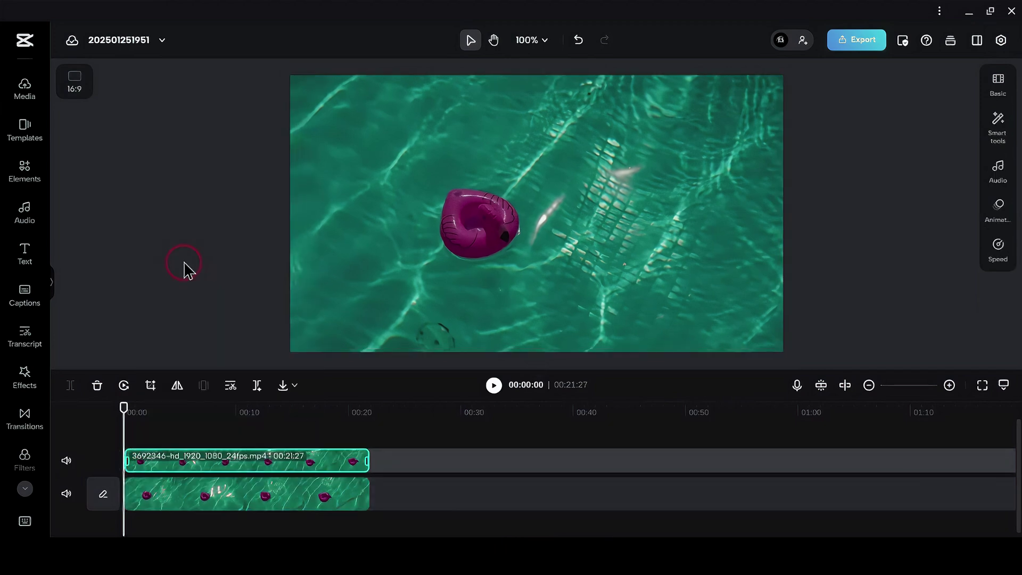
drag(419, 244, 424, 261)
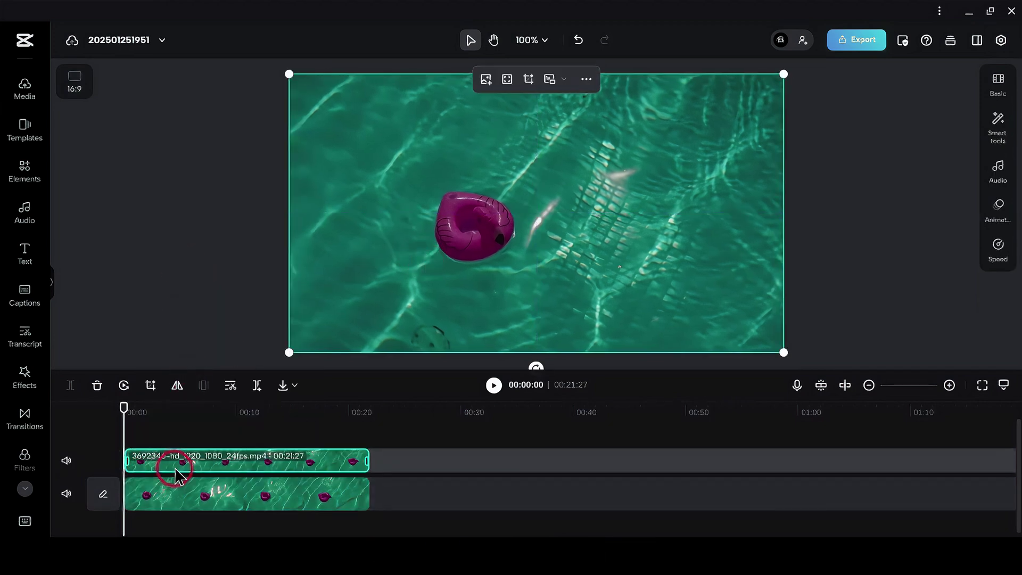
- Give the duplicate a circle mask sized and placed over the flamingo float
click(997, 82)
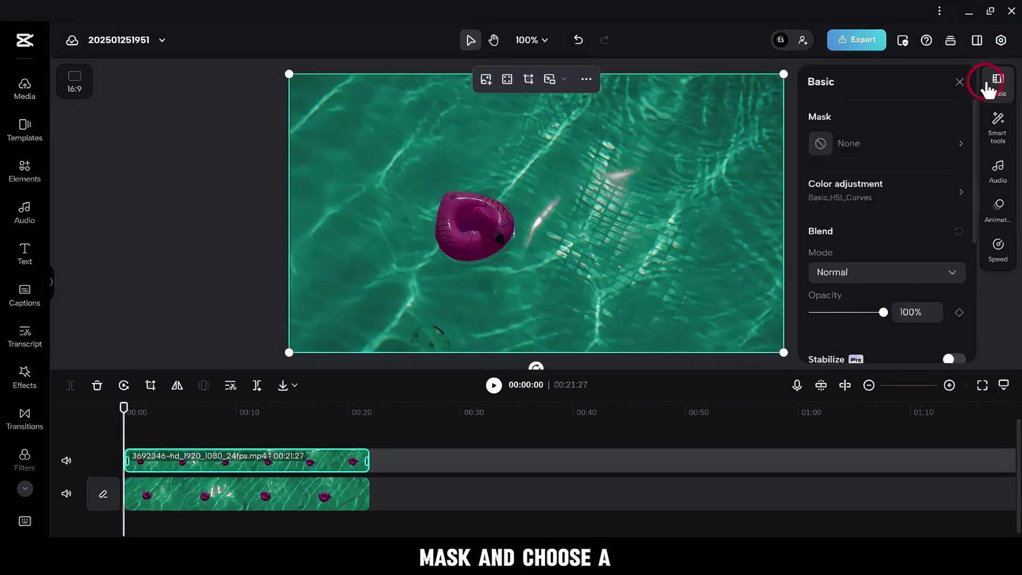
click(819, 144)
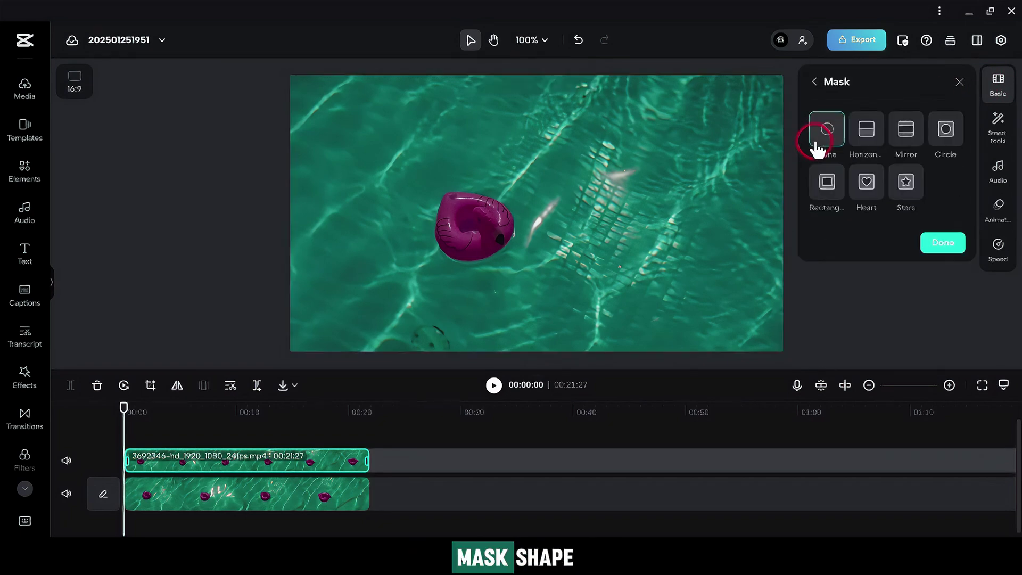
click(945, 130)
drag(587, 241, 541, 235)
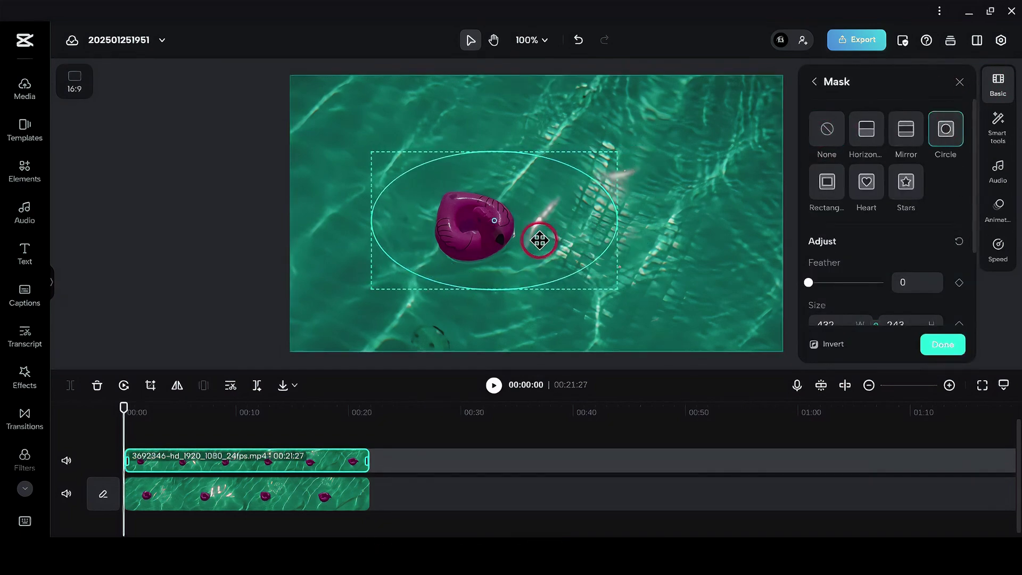
drag(617, 221, 506, 237)
click(942, 345)
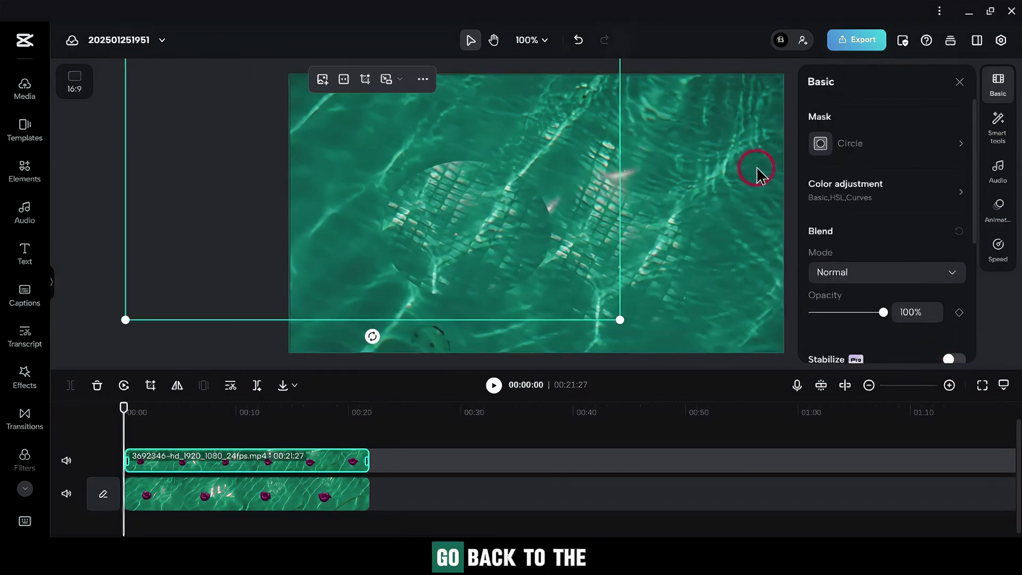
- Feather the circle mask's edge to 25
click(822, 144)
click(809, 283)
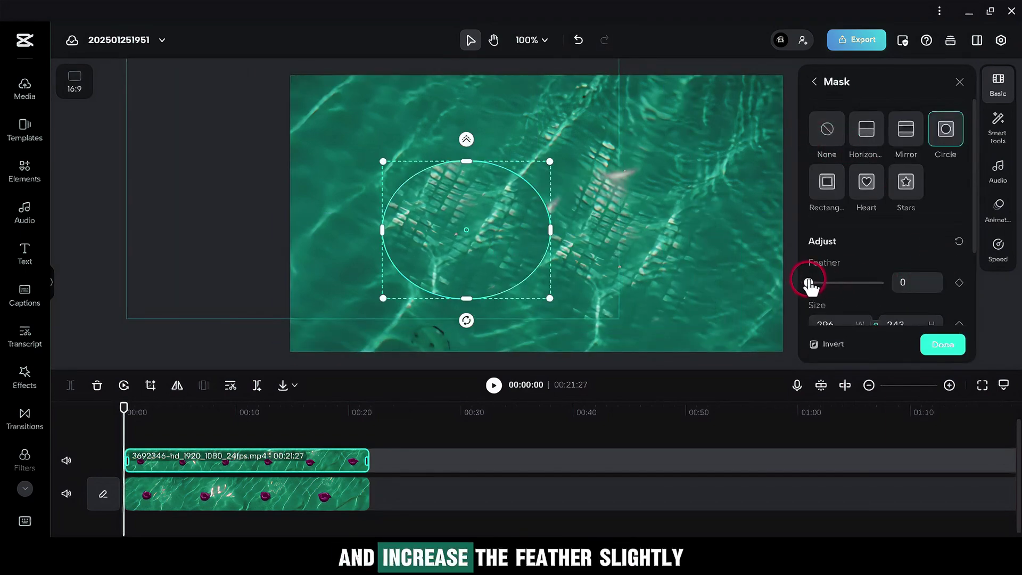
drag(825, 282, 832, 282)
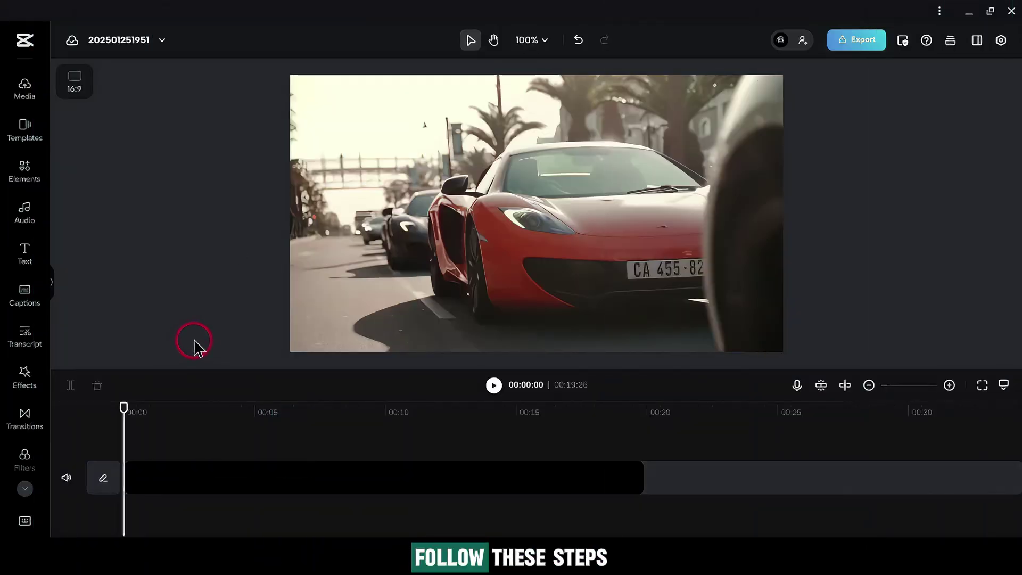
- Add the Lens Blur effect and stretch it across the whole car clip
click(18, 380)
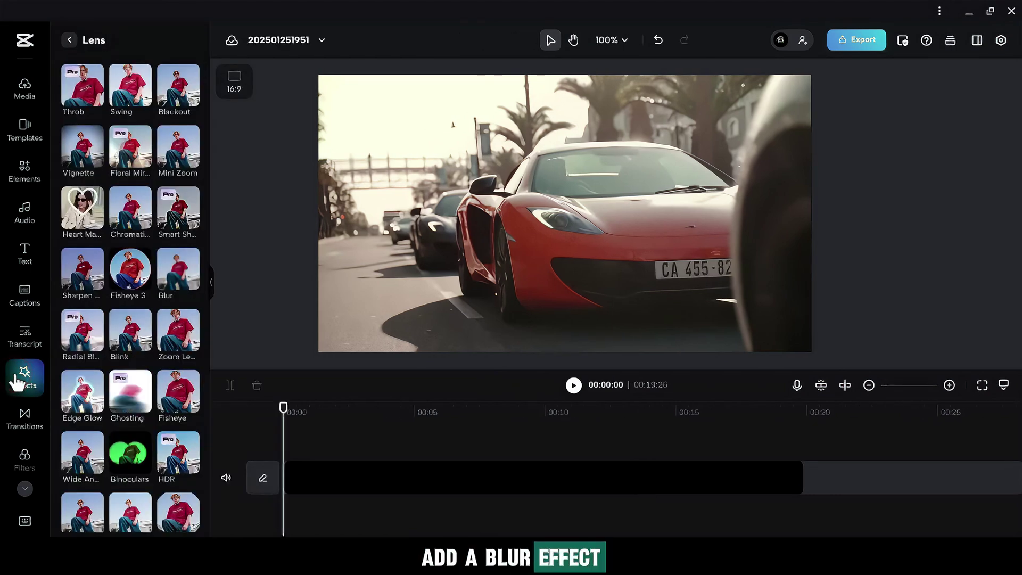
click(181, 271)
click(212, 282)
click(195, 461)
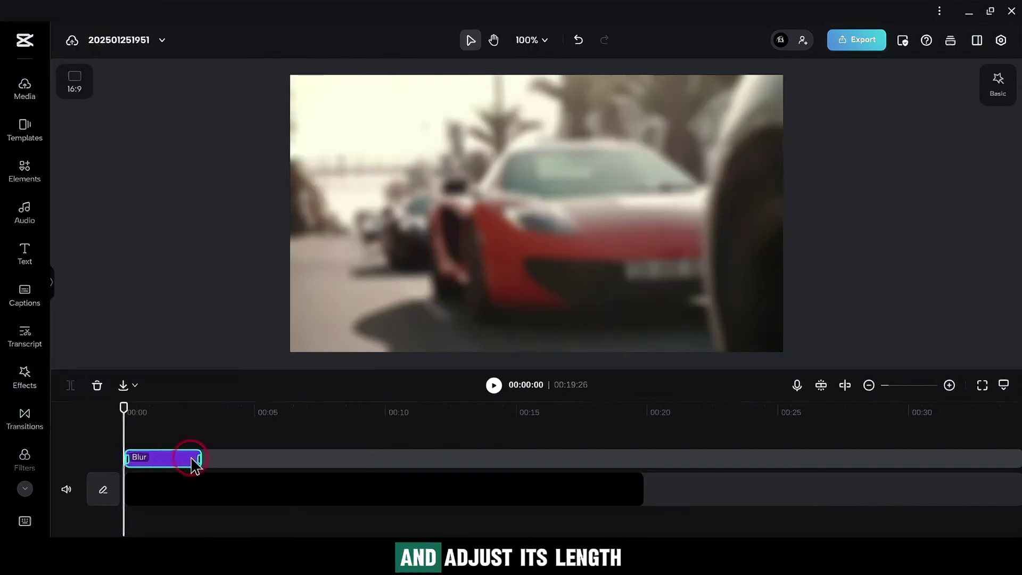
drag(201, 458, 646, 461)
- Download the blurred version, then delete the Blur effect and download the original version
click(857, 39)
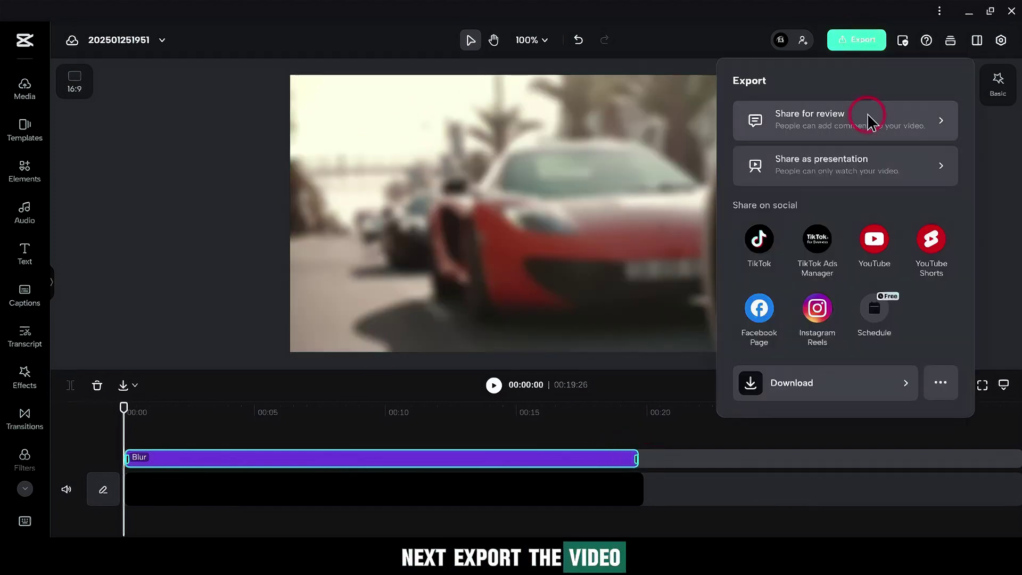
click(875, 381)
click(180, 457)
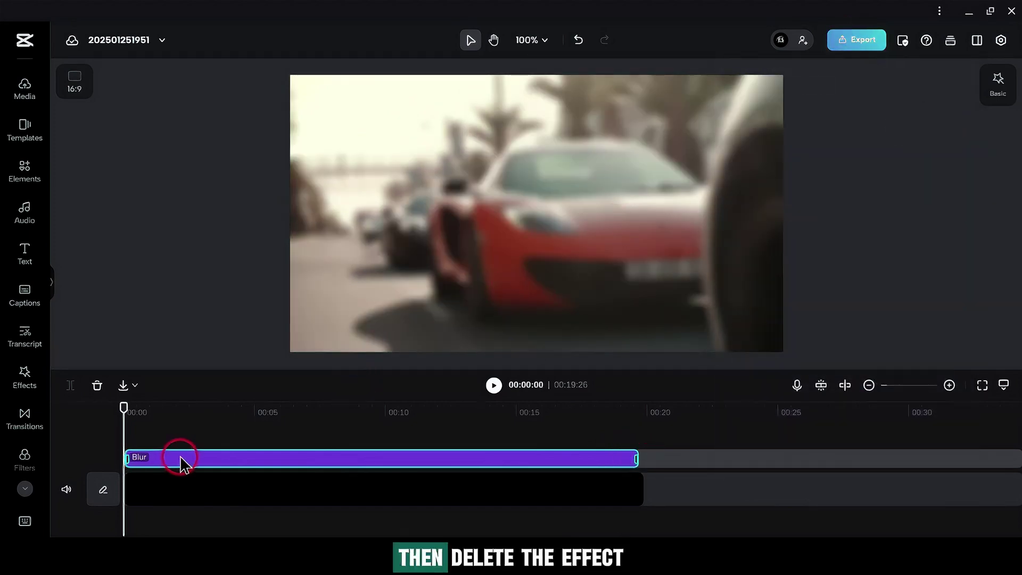
click(98, 385)
click(862, 38)
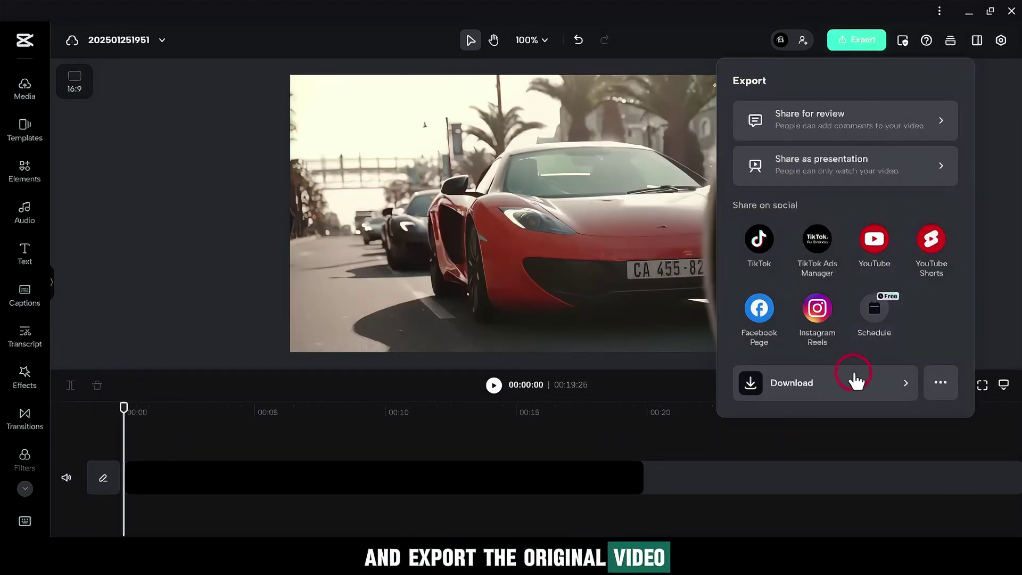
click(854, 380)
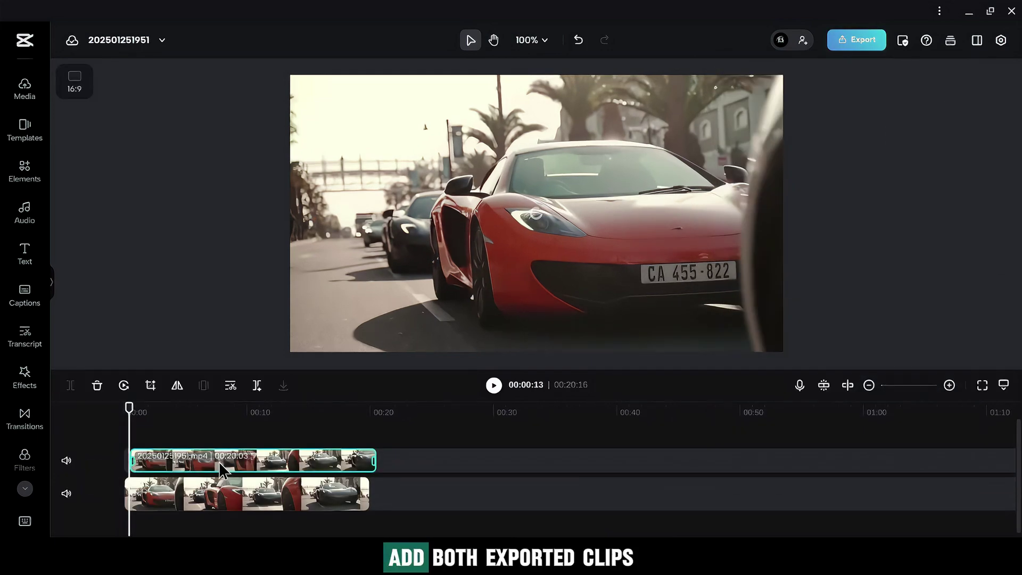
- Align the blurred clip to the timeline start and give it a rectangle mask
click(219, 462)
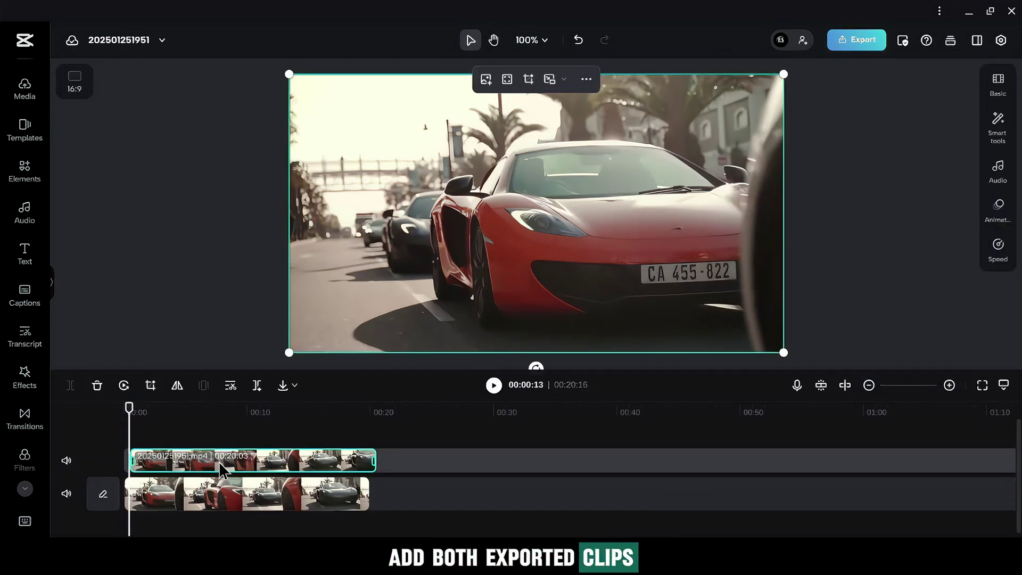
drag(194, 457, 166, 458)
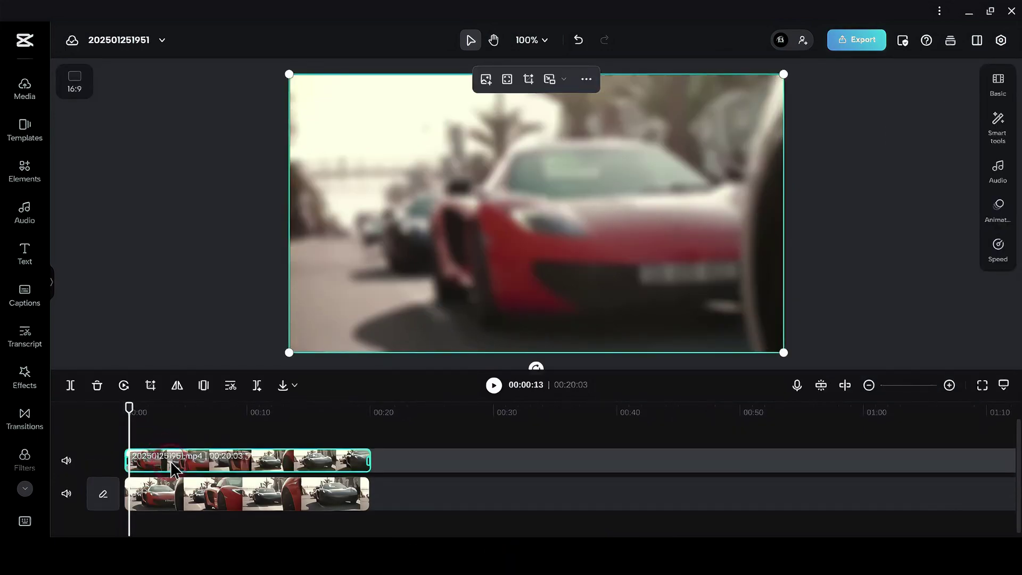
click(998, 85)
click(831, 144)
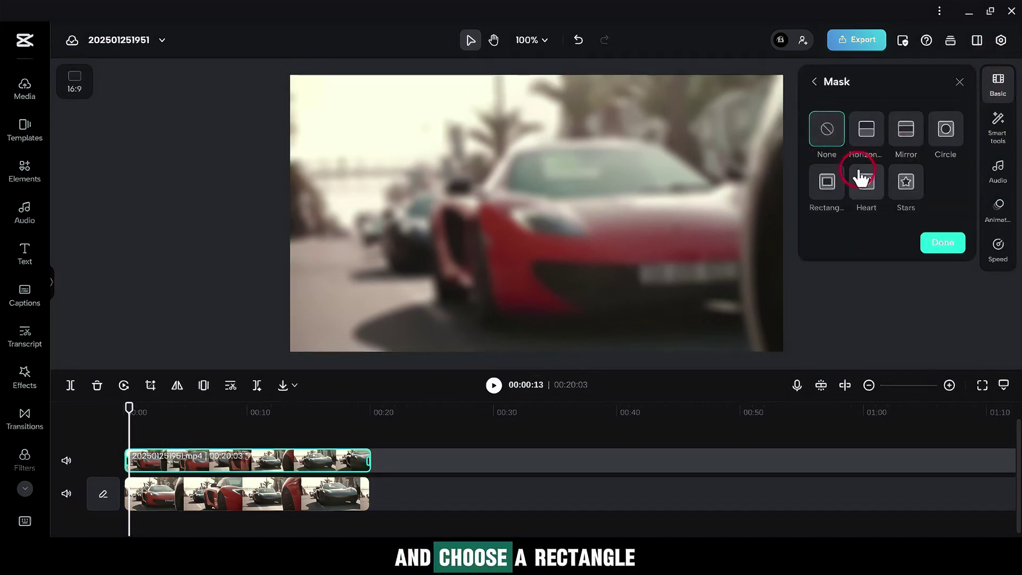
click(827, 182)
- Shrink the rectangle mask to a 141×59 band sitting over the licence plate
drag(536, 215, 664, 265)
drag(787, 266, 741, 267)
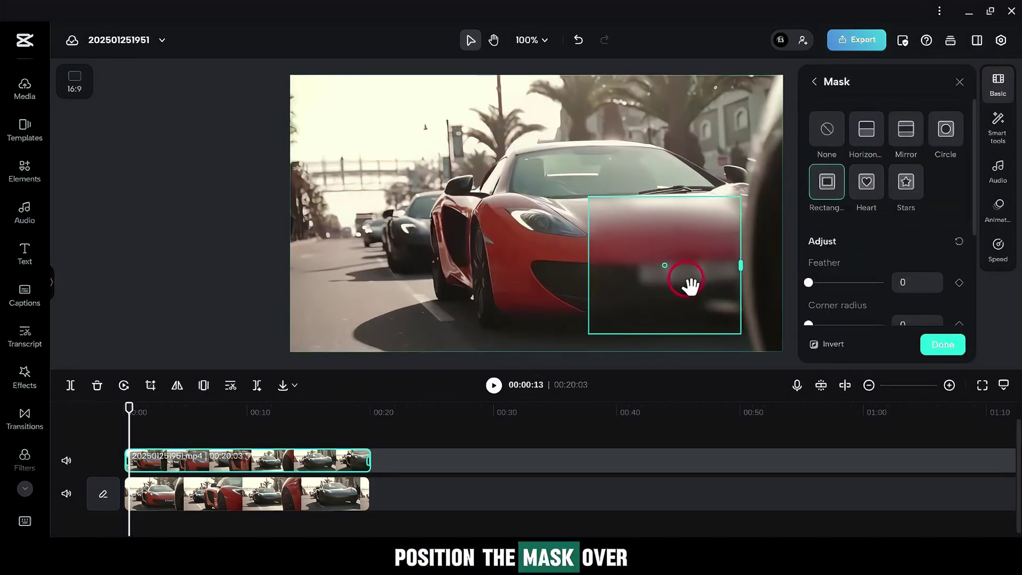
drag(688, 285, 716, 289)
drag(691, 200, 691, 249)
drag(692, 271, 700, 282)
drag(769, 276, 702, 271)
- Step forward a few frames at a time, resizing and repositioning the mask to follow the plate
scroll(942, 266, down, 3)
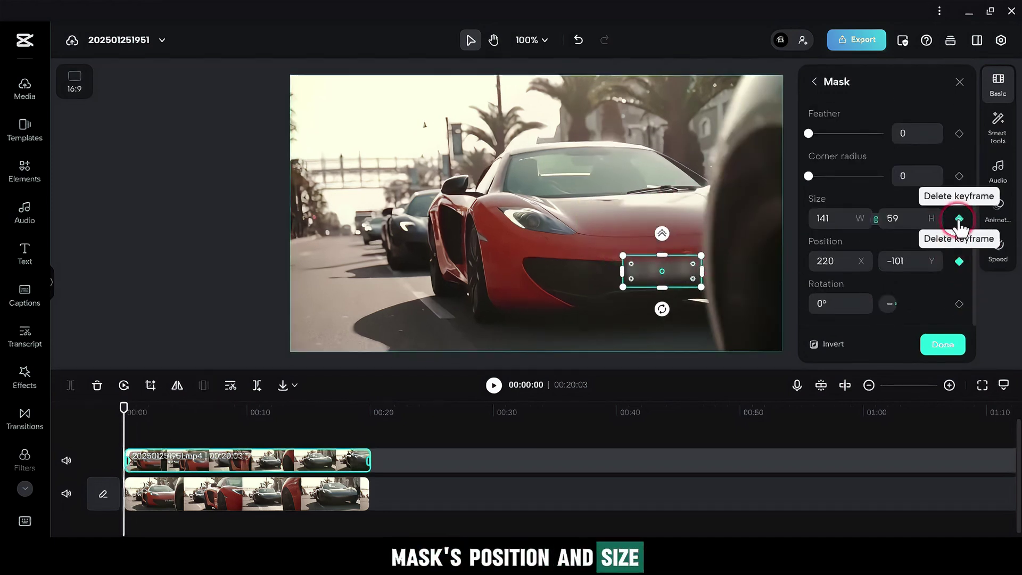
click(148, 442)
drag(125, 425, 130, 425)
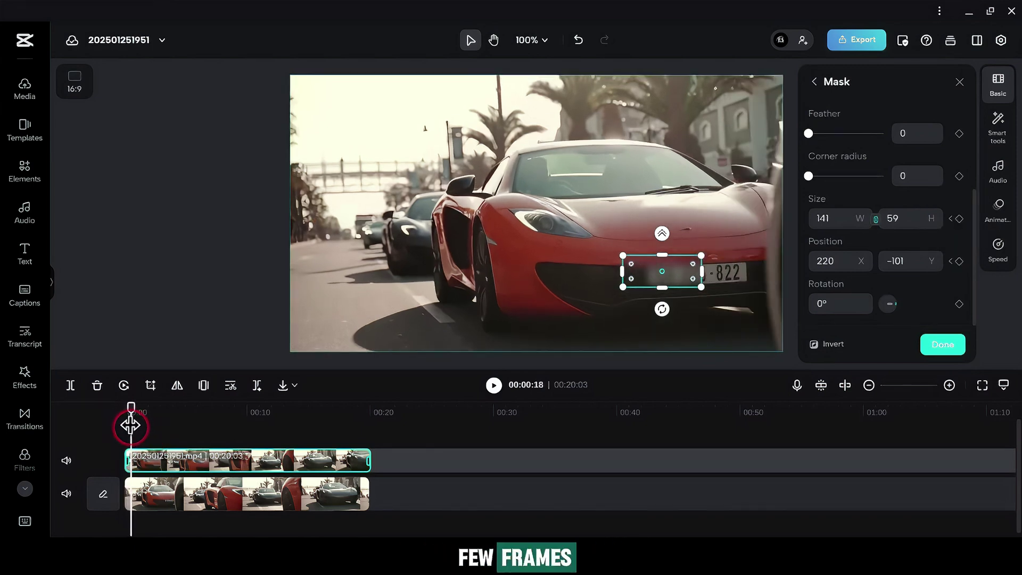
drag(710, 275, 730, 269)
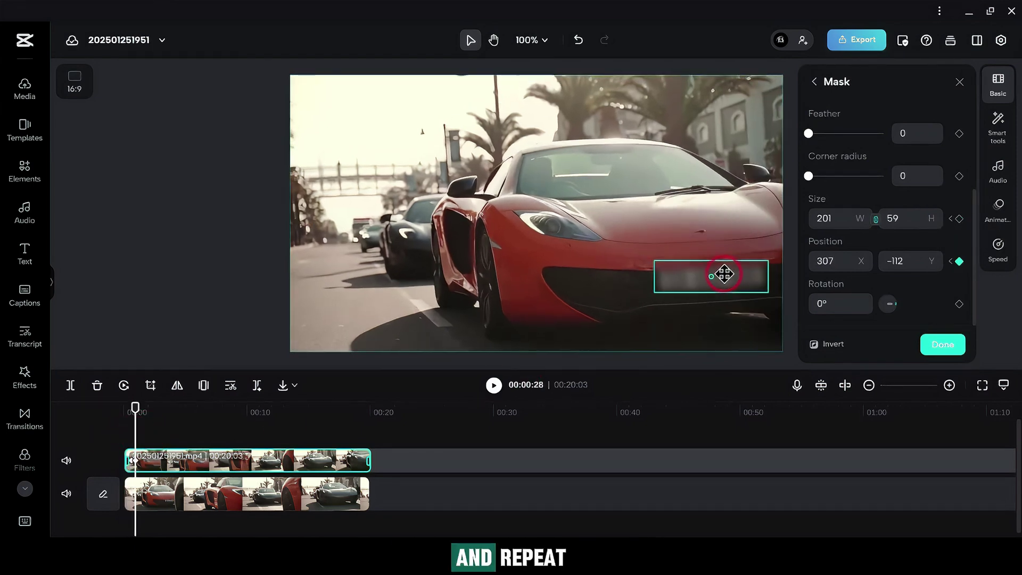
drag(721, 271, 769, 288)
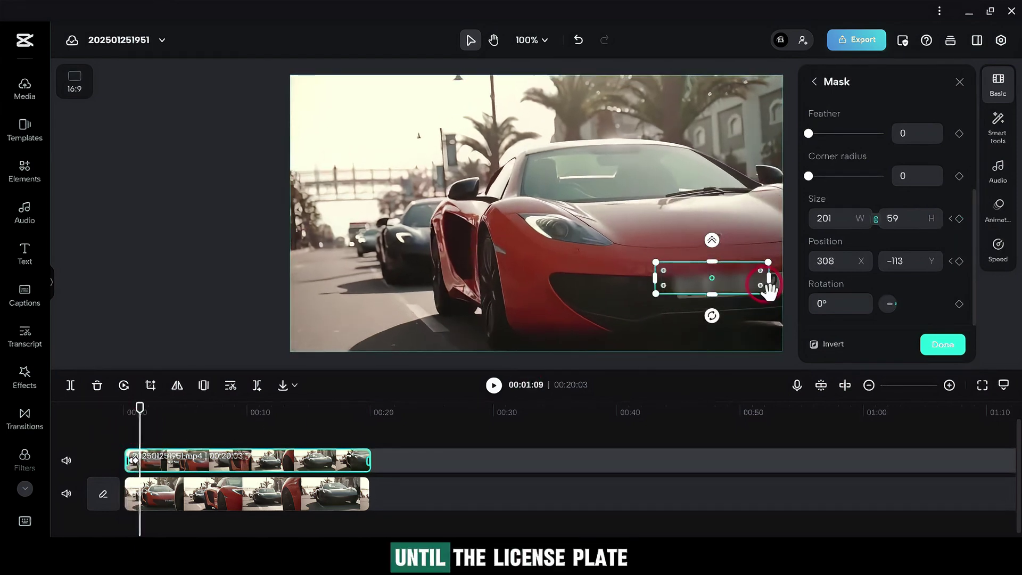
drag(141, 430, 146, 430)
drag(766, 298, 773, 308)
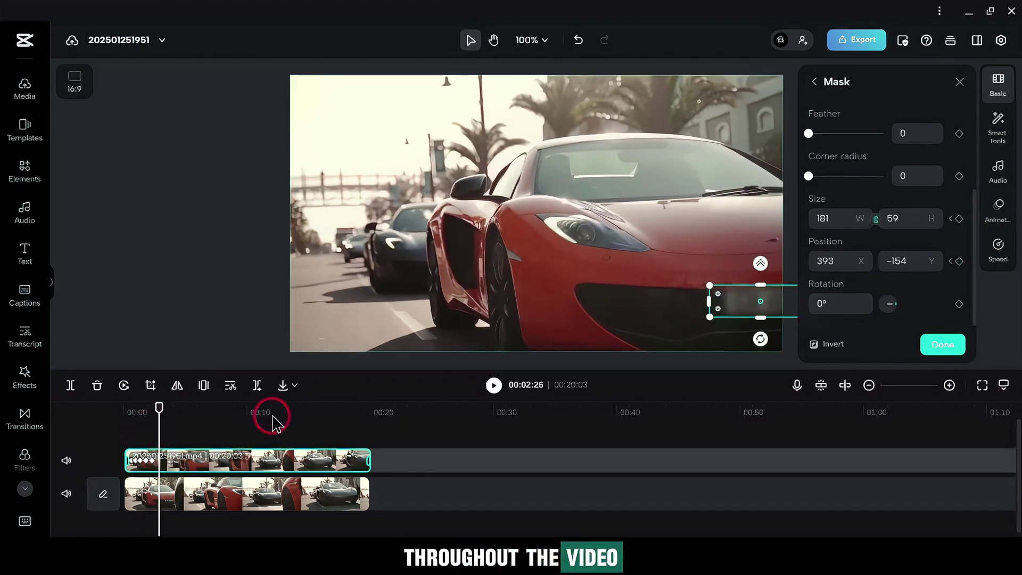
drag(714, 305, 732, 304)
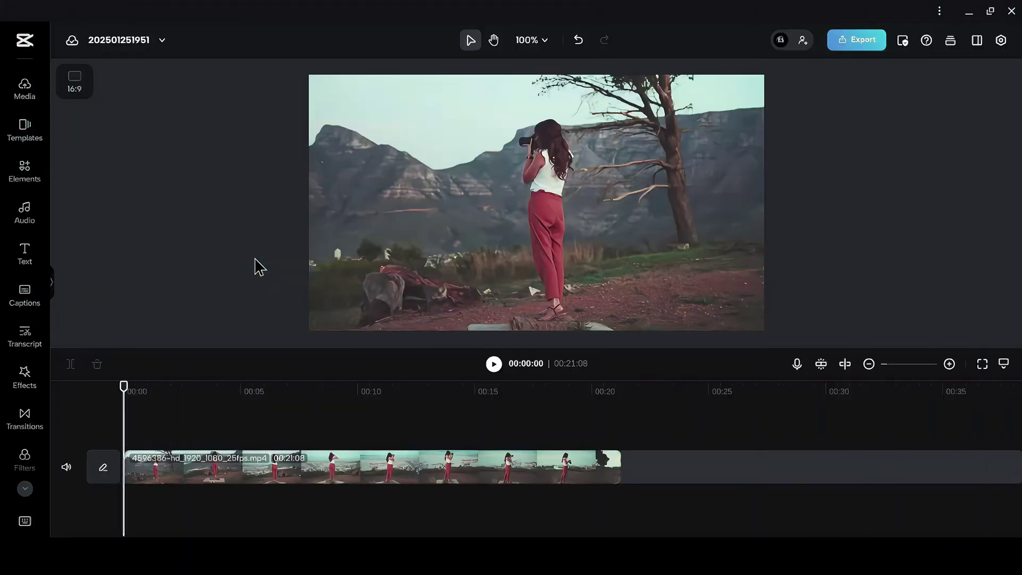
- Open the mountain photographer project and click the empty canvas to deselect the clip
click(246, 258)
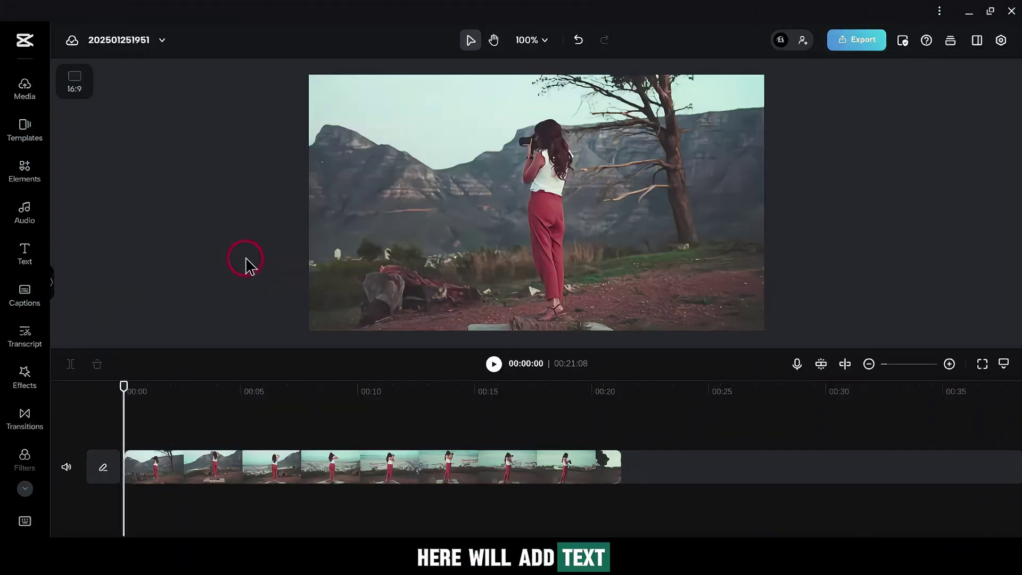
- Add a heading text layer and replace its placeholder with ADELINE
click(22, 260)
click(140, 137)
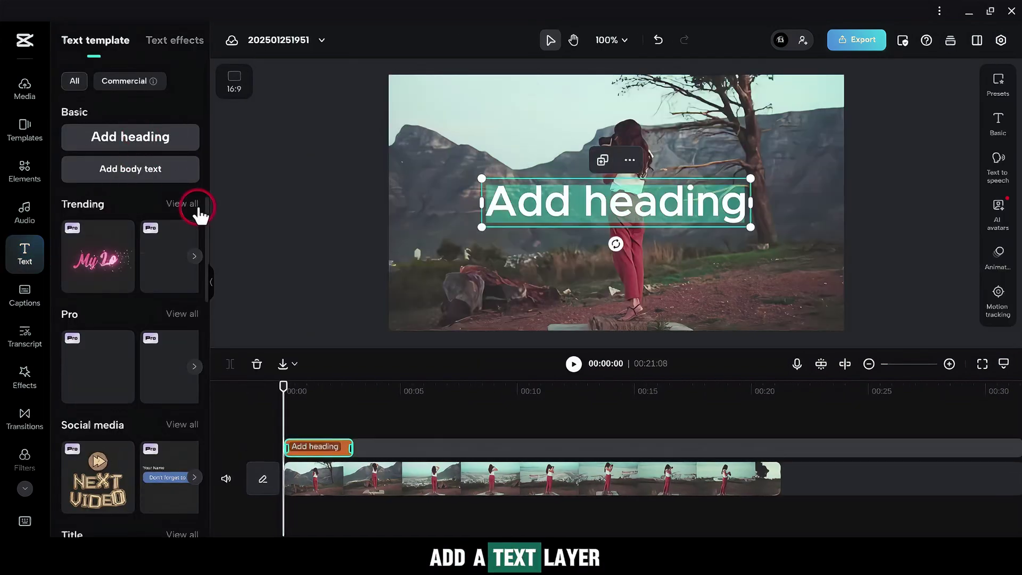
click(211, 285)
click(998, 123)
click(903, 104)
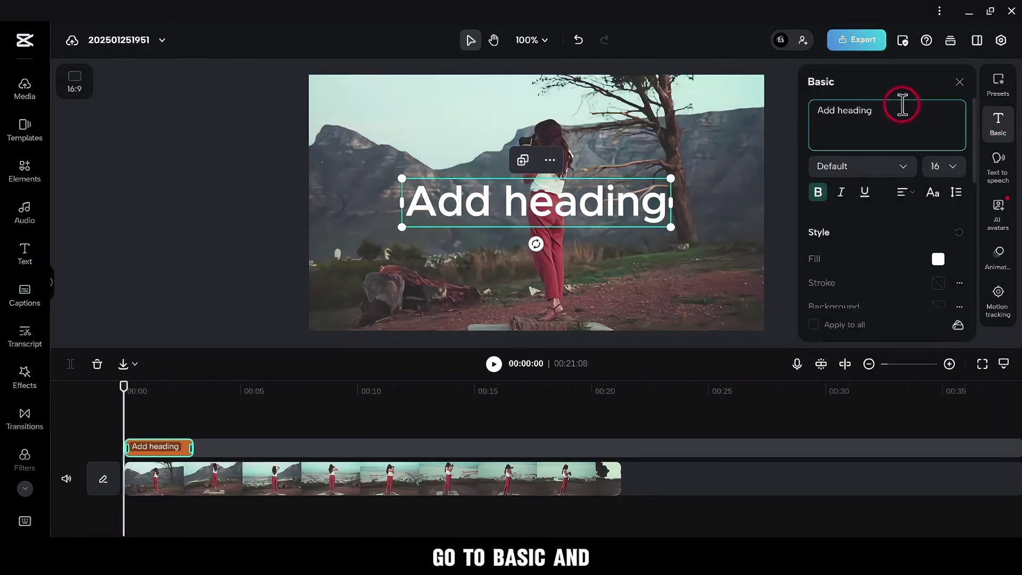
key(ctrl+a)
text(ADELINE)
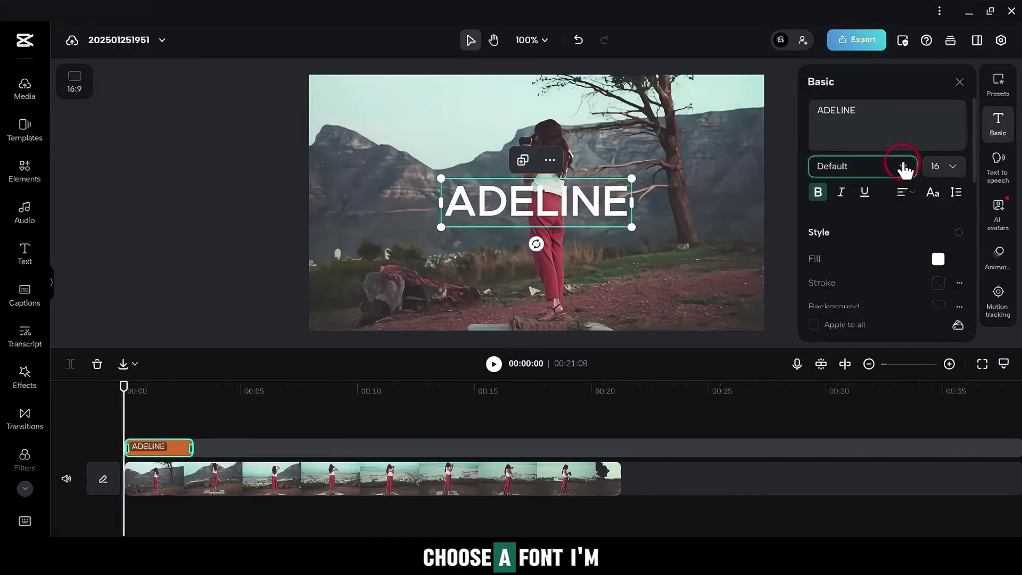
- Set ADELINE to ZY Fervent with a black outline, shrunk and moved up-left
click(904, 166)
scroll(901, 236, down, 15)
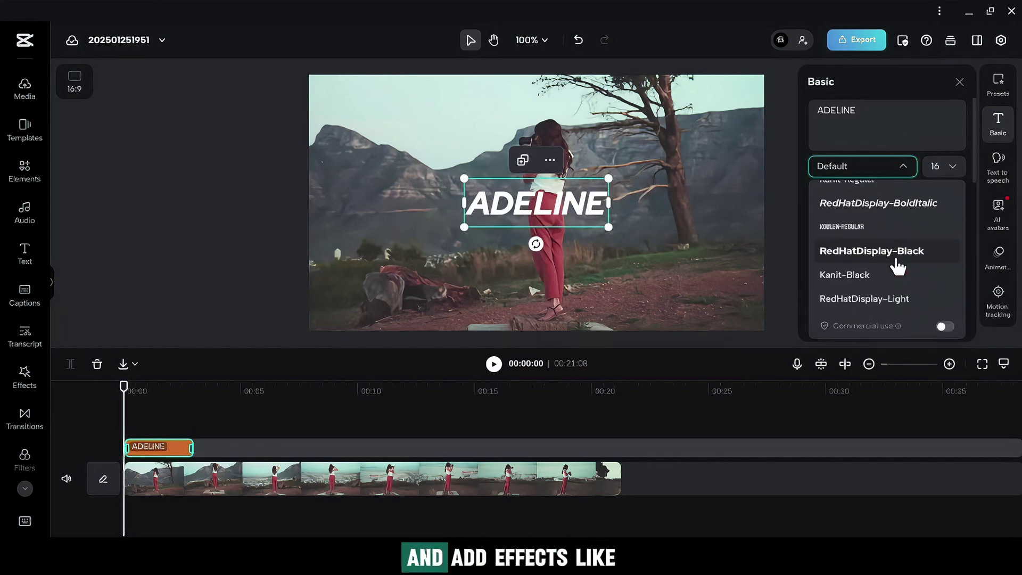
click(898, 264)
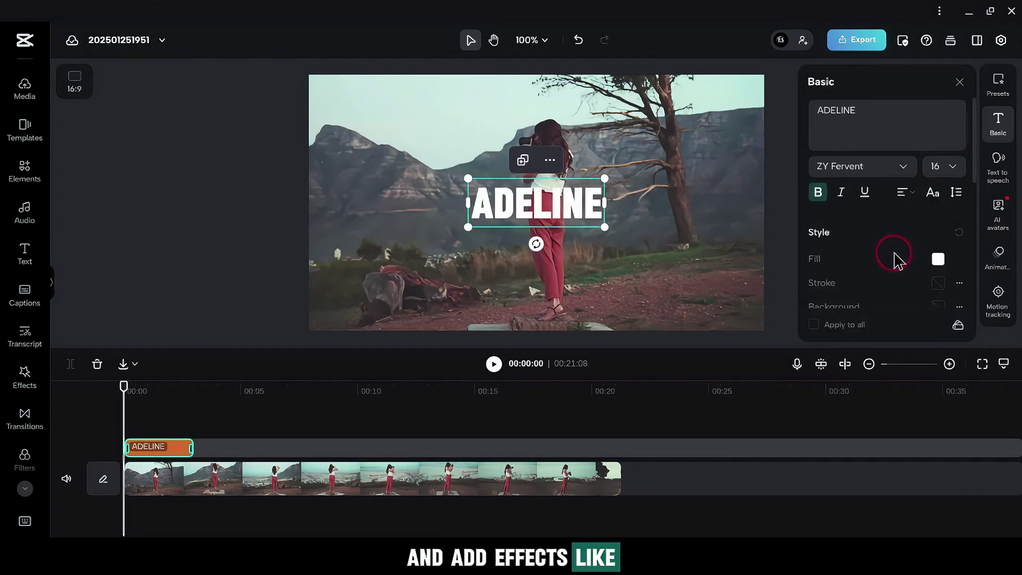
click(939, 283)
click(940, 122)
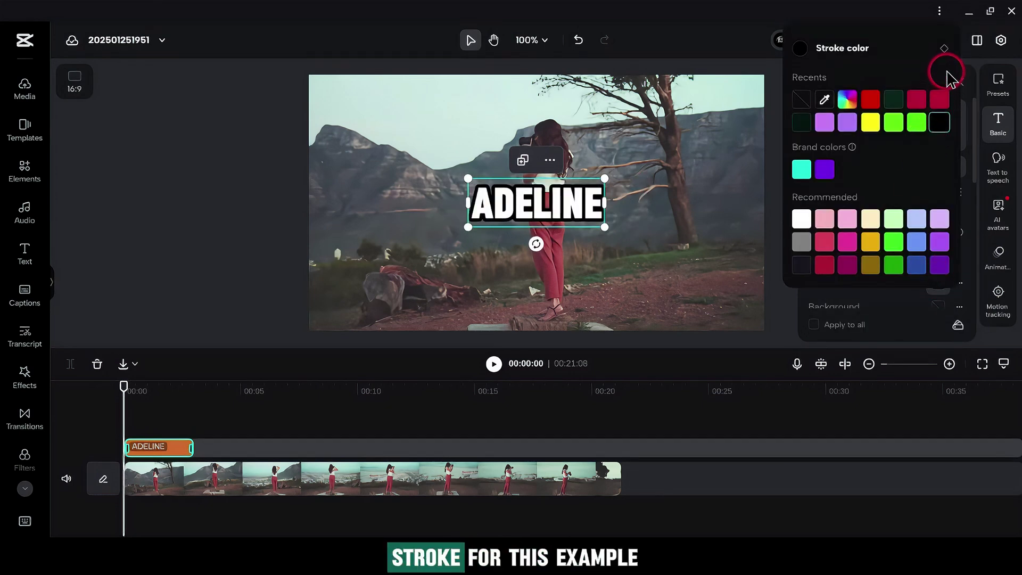
click(886, 303)
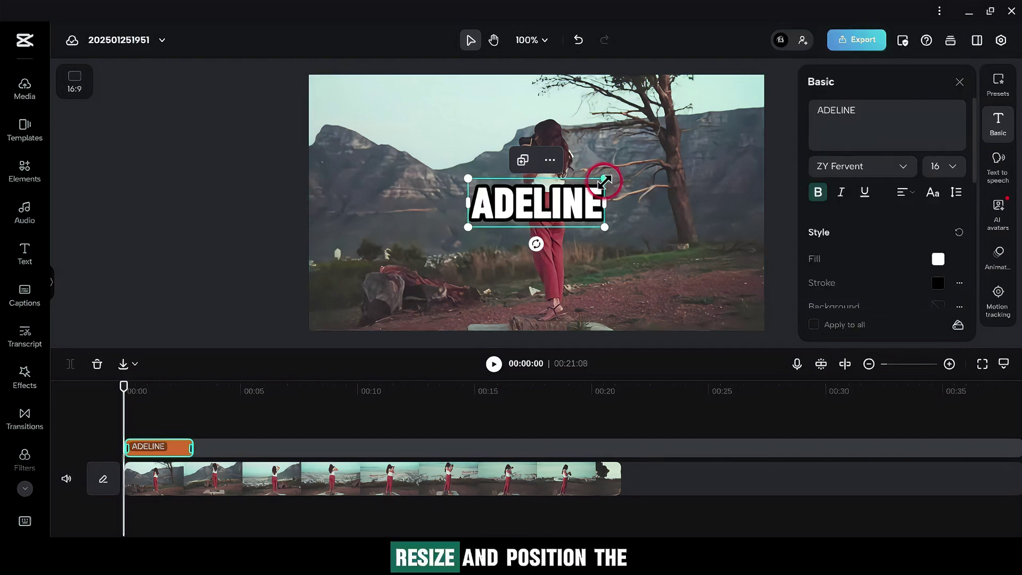
mouse_move(605, 178)
mouse_down()
mouse_move(550, 200)
mouse_move(473, 139)
mouse_move(668, 140)
mouse_up()
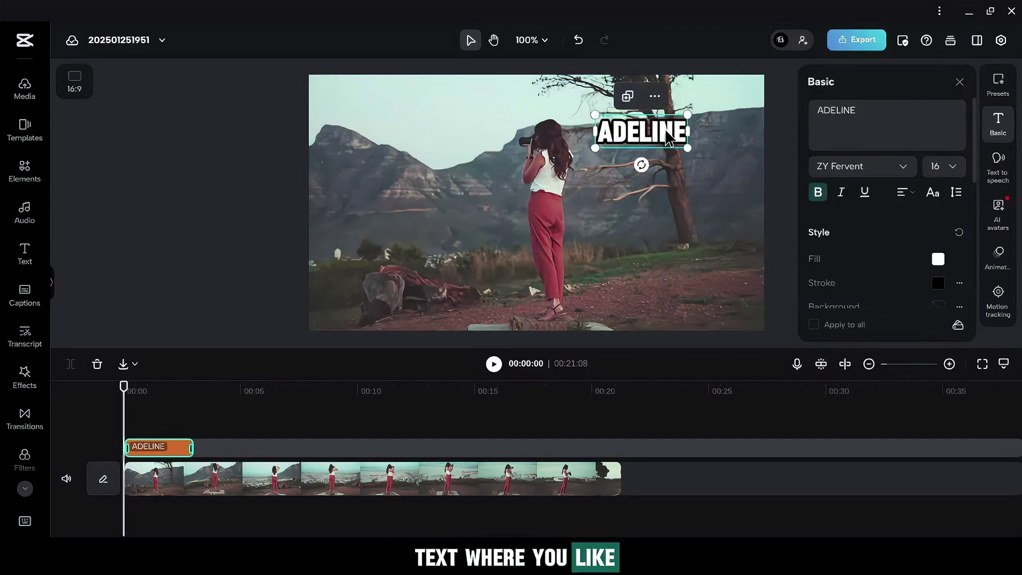
- Motion-track the woman's head with ADELINE placed to her right near the tree
click(998, 296)
drag(562, 226, 554, 114)
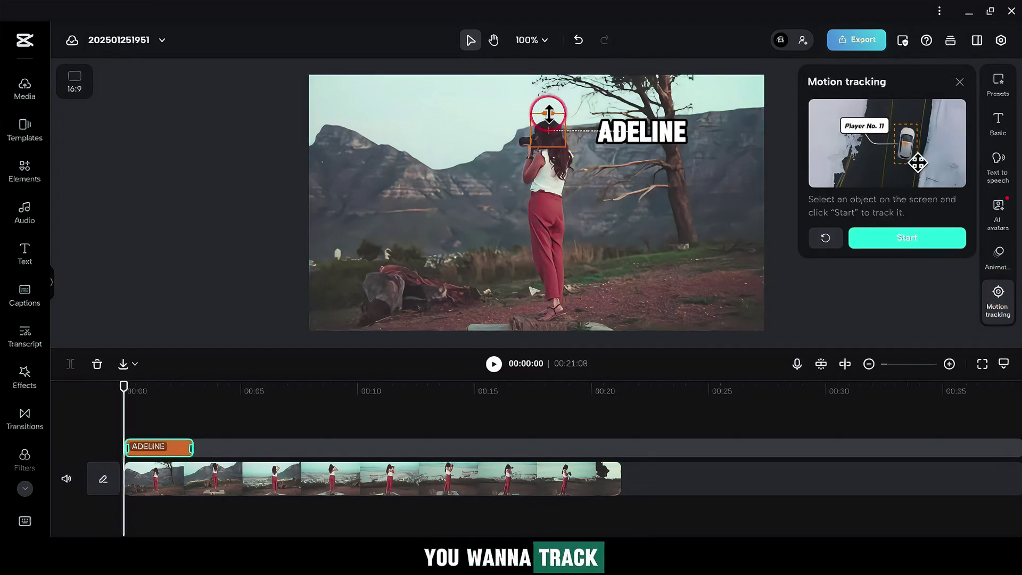
drag(636, 139, 660, 134)
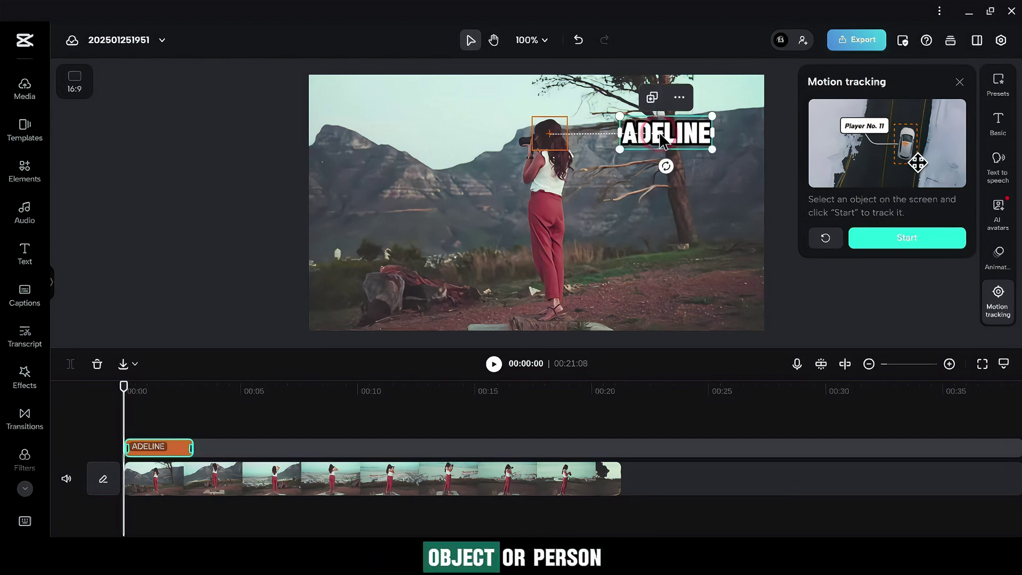
click(908, 238)
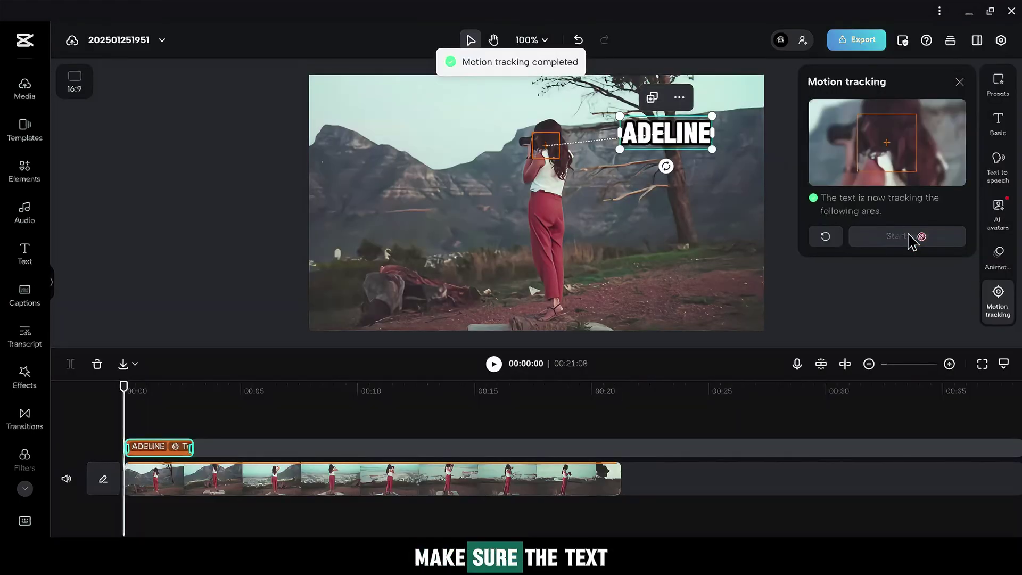
click(371, 442)
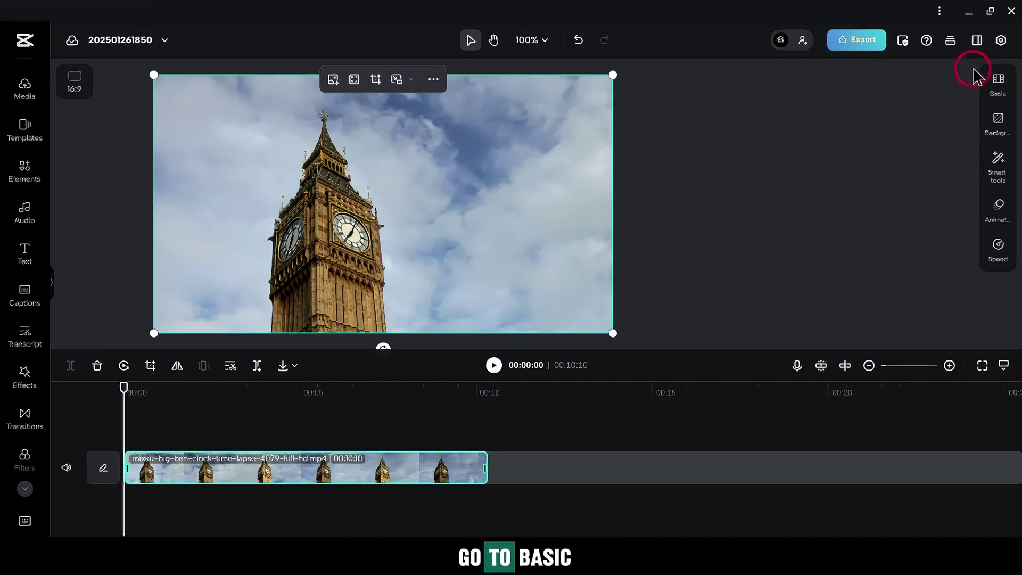
- Scale the Big Ben clip to 115% and keyframe its X position from 65 to -24
click(995, 82)
scroll(867, 176, down, 5)
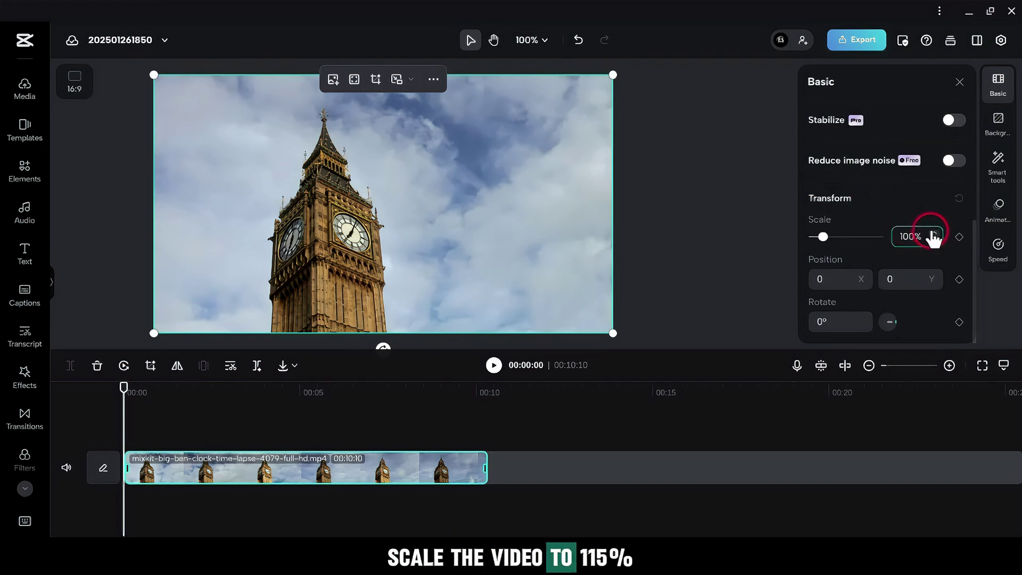
drag(934, 234, 931, 238)
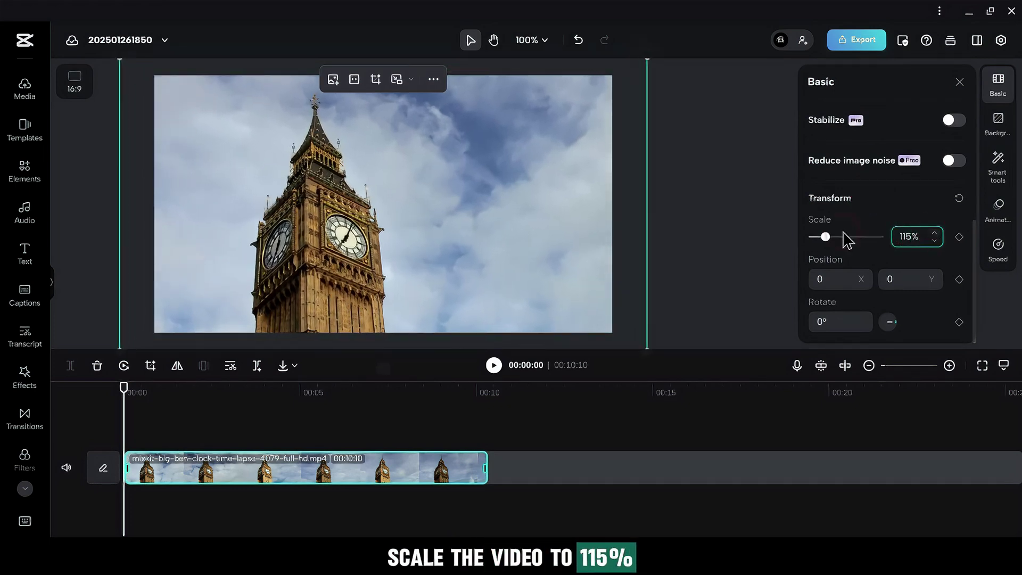
drag(524, 219, 556, 219)
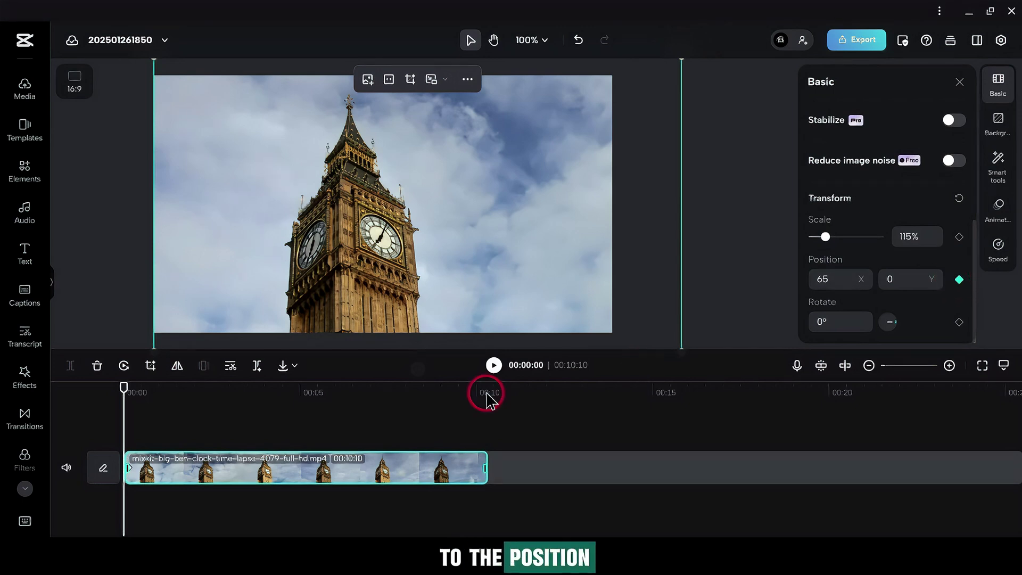
drag(124, 404, 142, 402)
drag(372, 244, 319, 243)
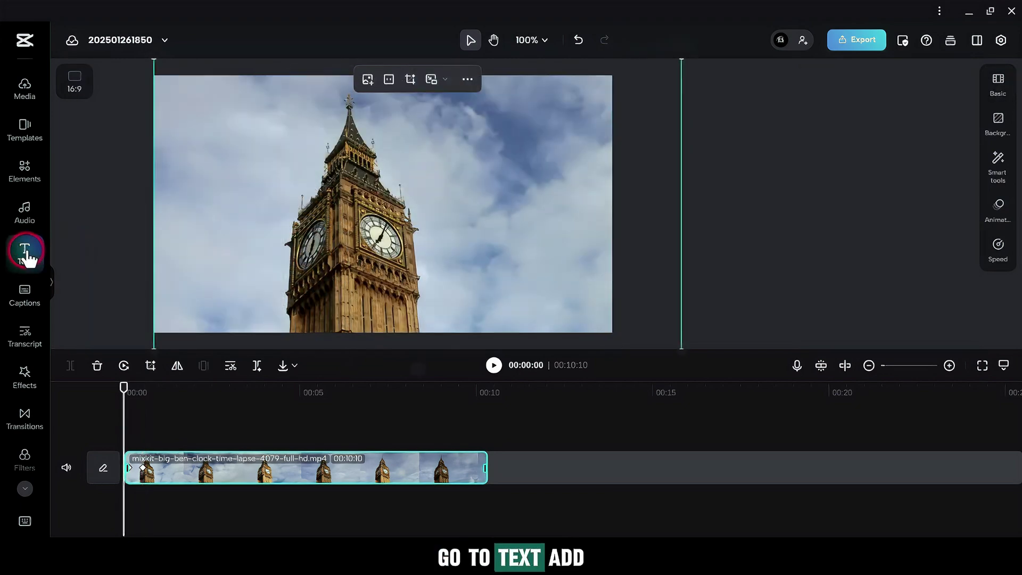
- Add a heading text layer reading BIG BEN
click(26, 254)
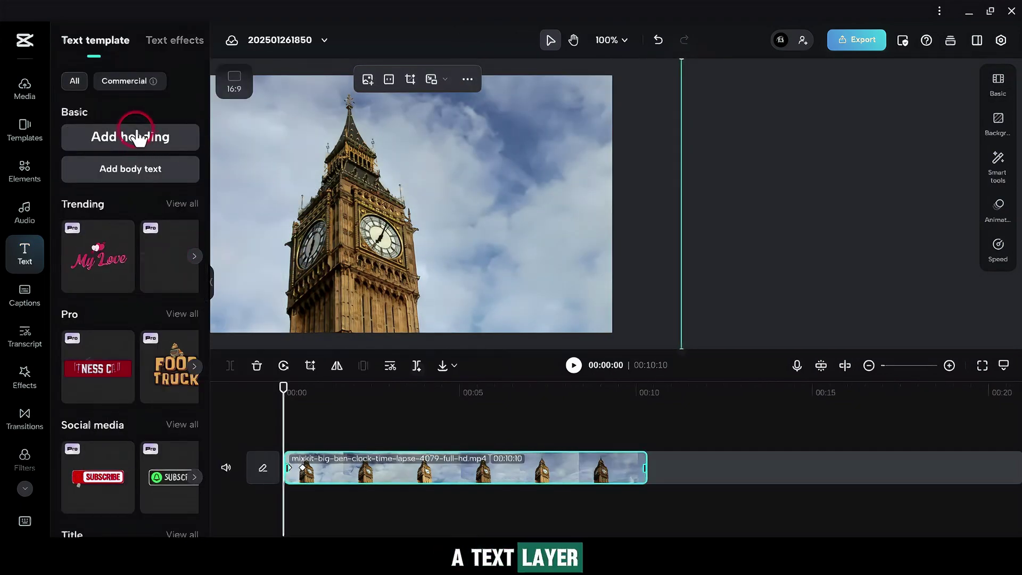
click(137, 138)
click(997, 124)
click(885, 117)
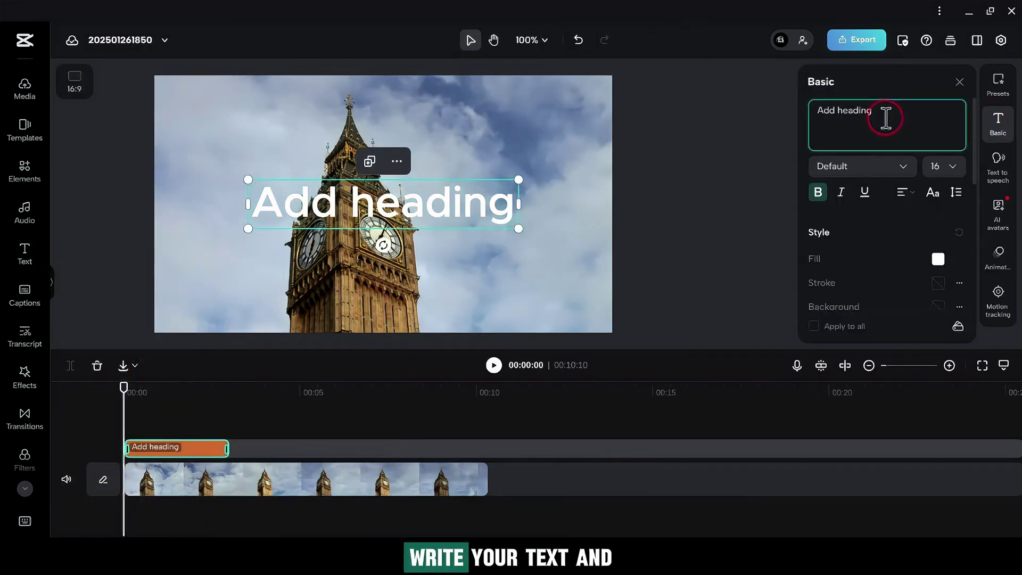
key(ctrl+a)
text(BIG BEN)
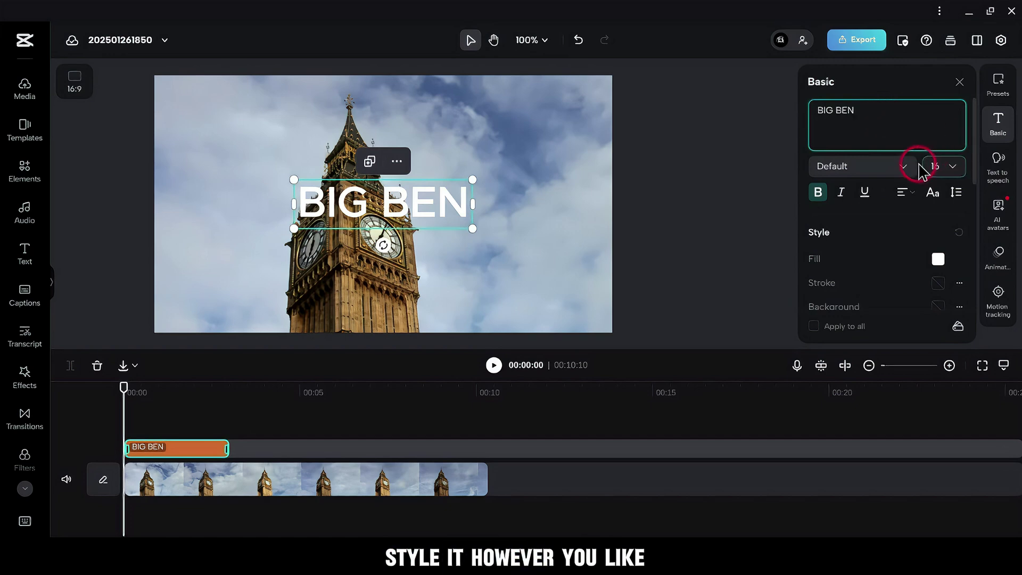
- Style BIG BEN in the Lexend font with a shadow, enlarged and placed right of the tower
click(917, 166)
click(881, 215)
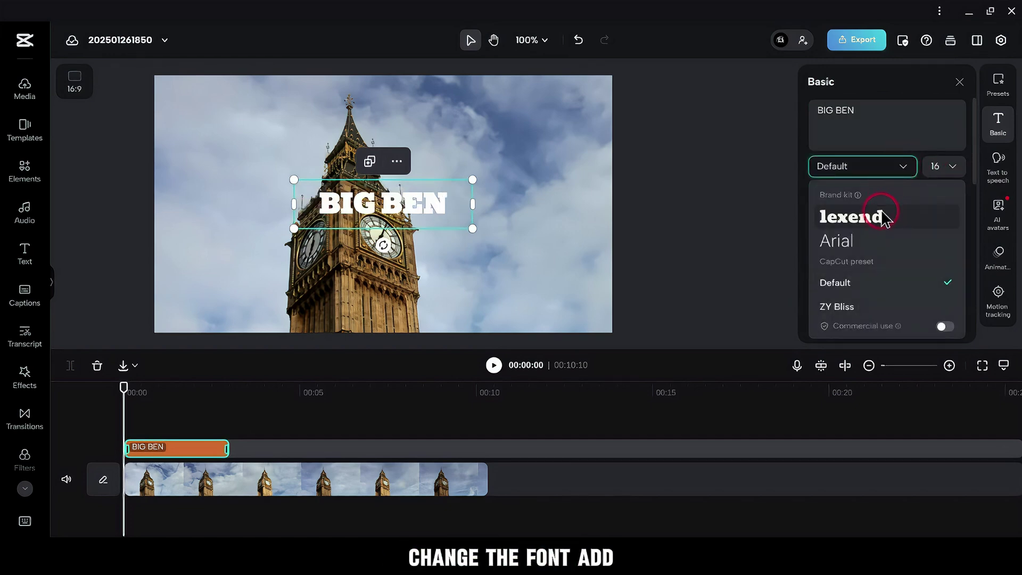
scroll(883, 230, down, 2)
click(937, 280)
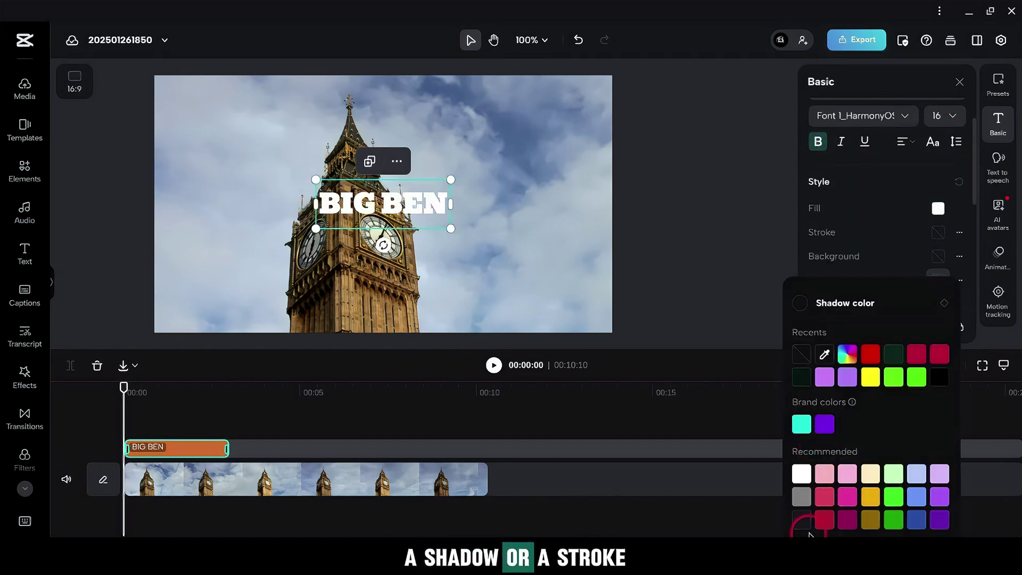
click(862, 224)
drag(456, 177, 512, 233)
drag(379, 271, 398, 267)
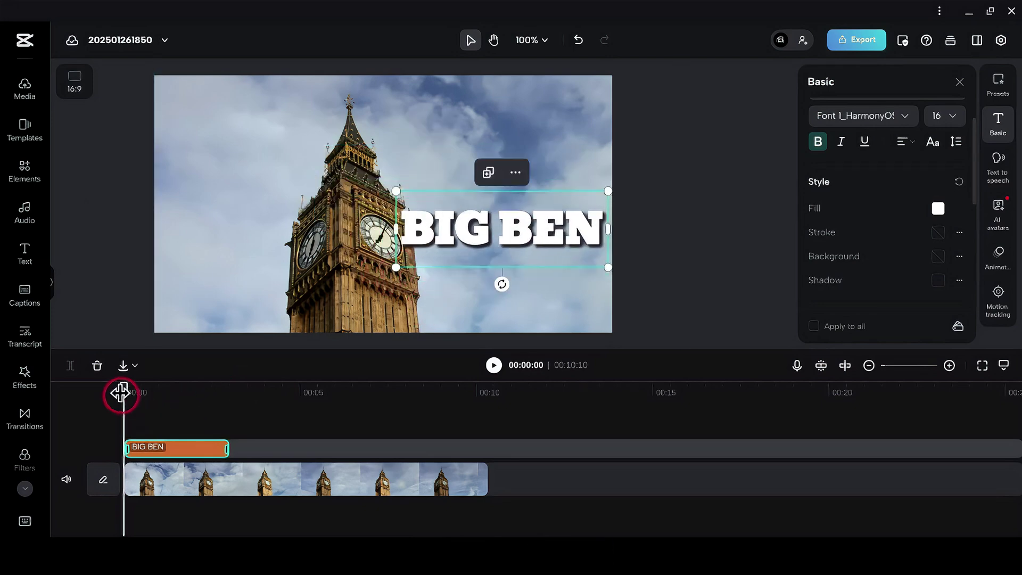
- Stretch the BIG BEN text clip to the video's end and return playback to the start
drag(120, 393, 164, 424)
drag(228, 449, 484, 459)
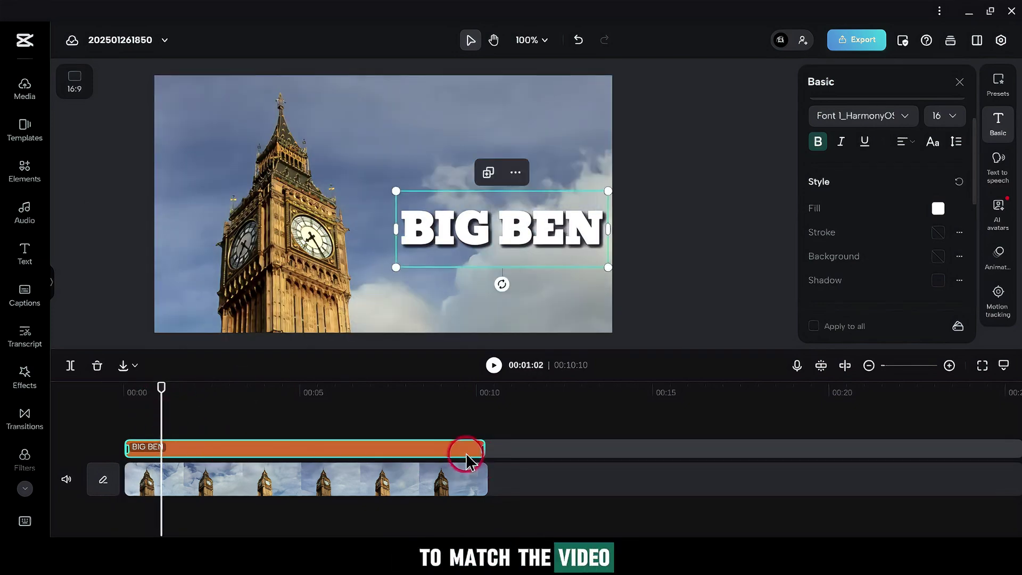
key(Home)
- Give the BIG BEN text a Slide Right entrance animation
click(1003, 263)
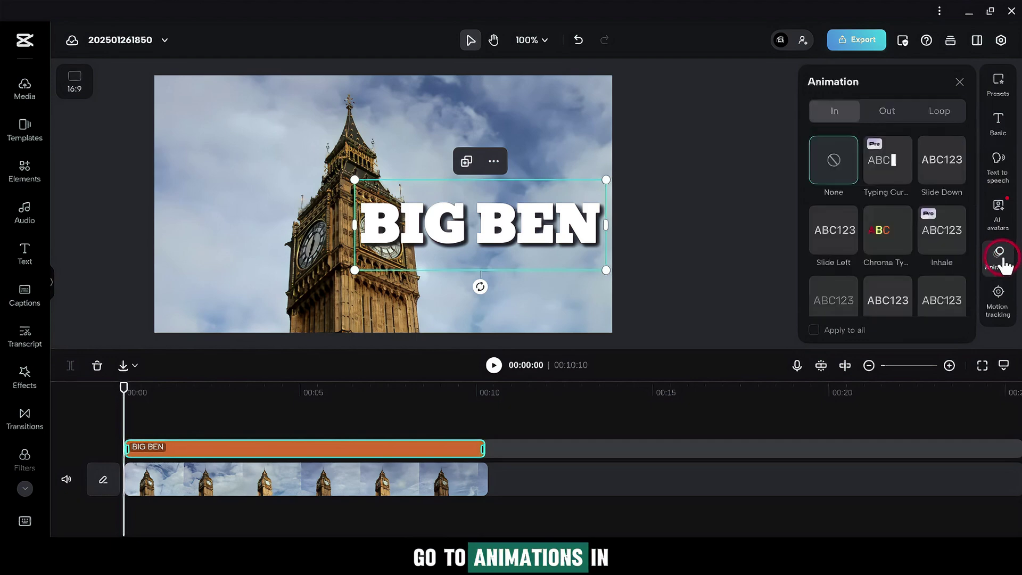
scroll(928, 247, down, 10)
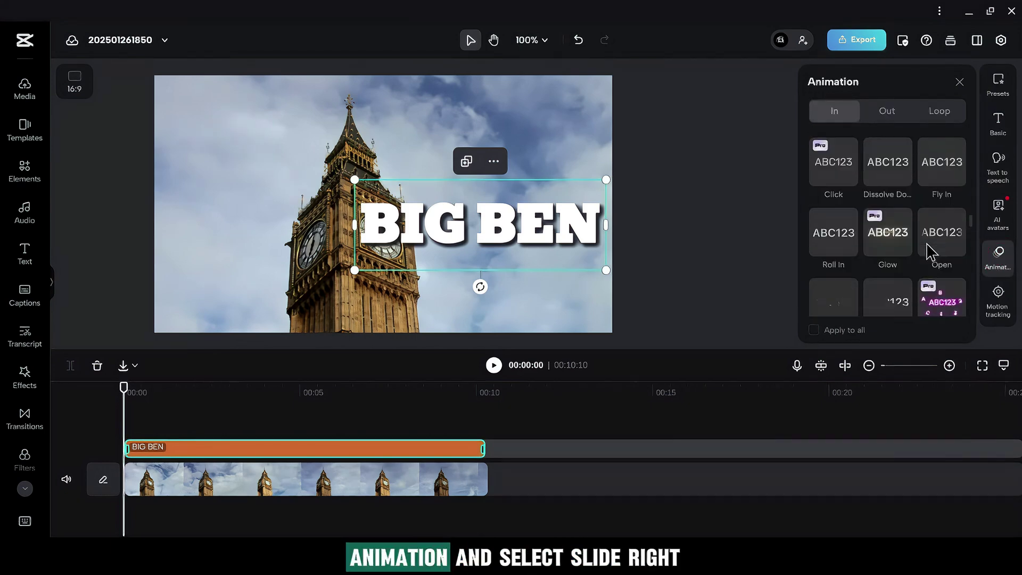
scroll(929, 250, down, 6)
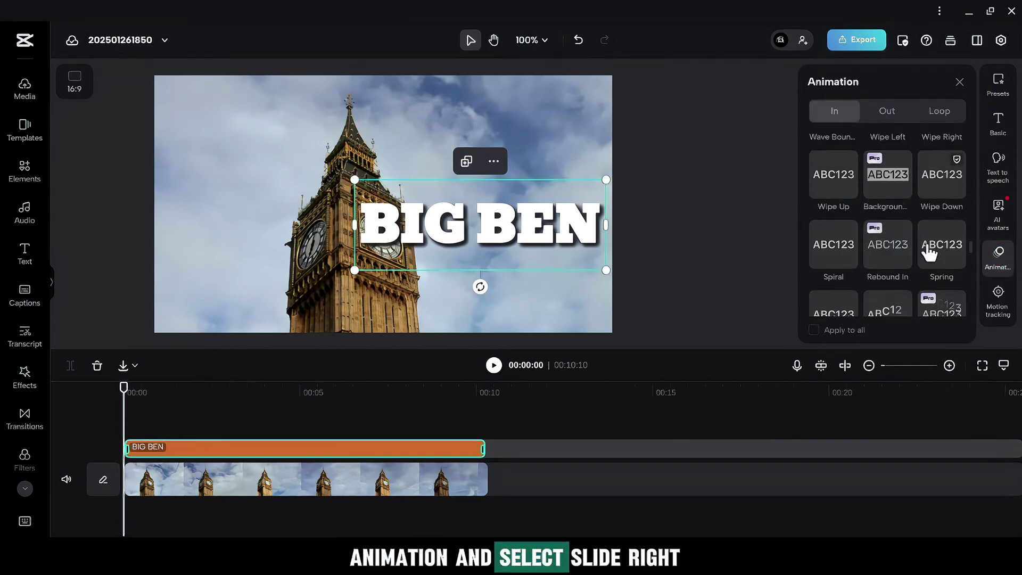
click(940, 205)
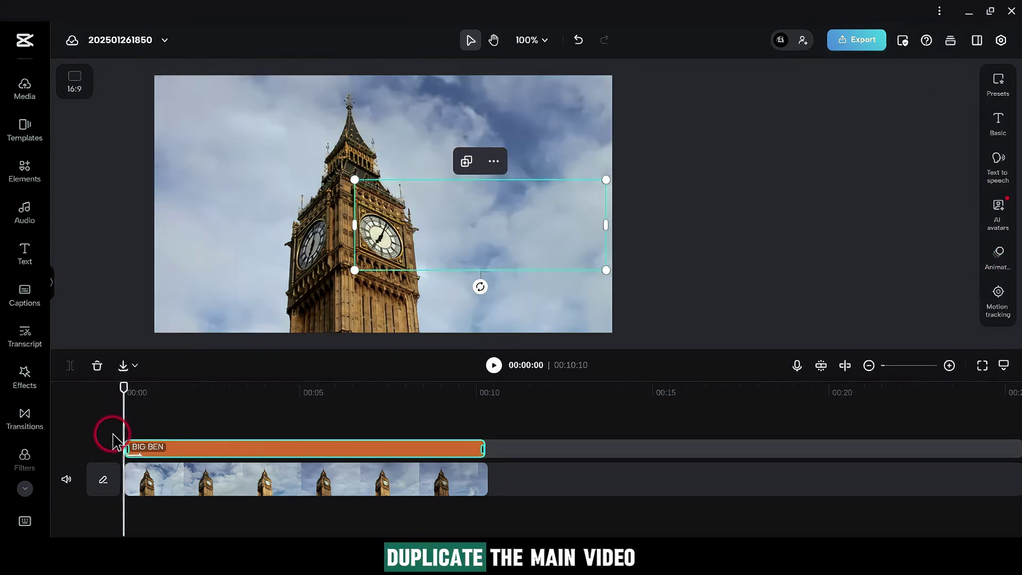
- Duplicate the Big Ben video clip onto a new track above
click(149, 495)
right_click(149, 494)
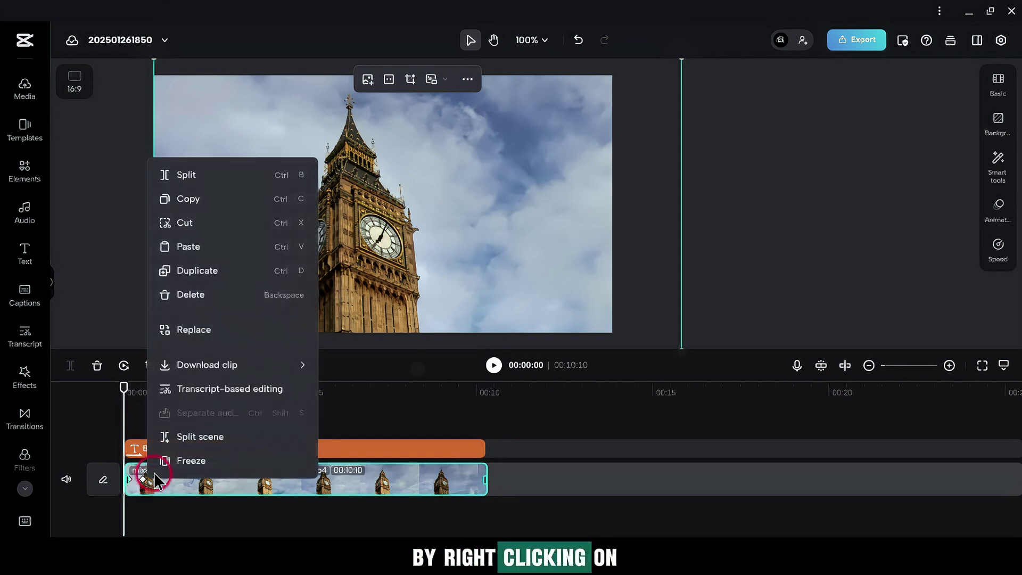
click(219, 274)
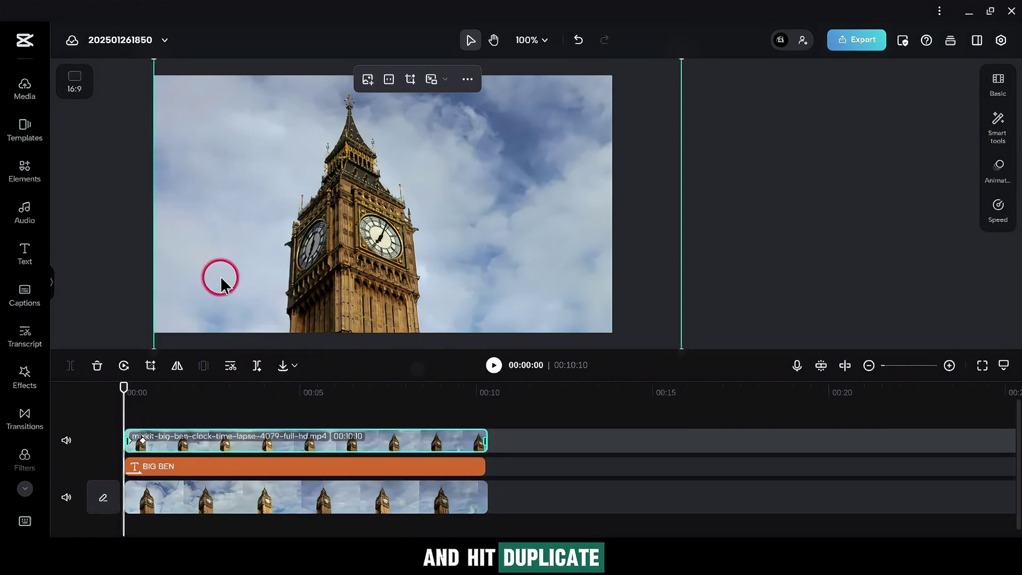
- Apply a Horizontal mask to the top Big Ben copy, rotated vertical along the tower edge
click(998, 81)
click(901, 125)
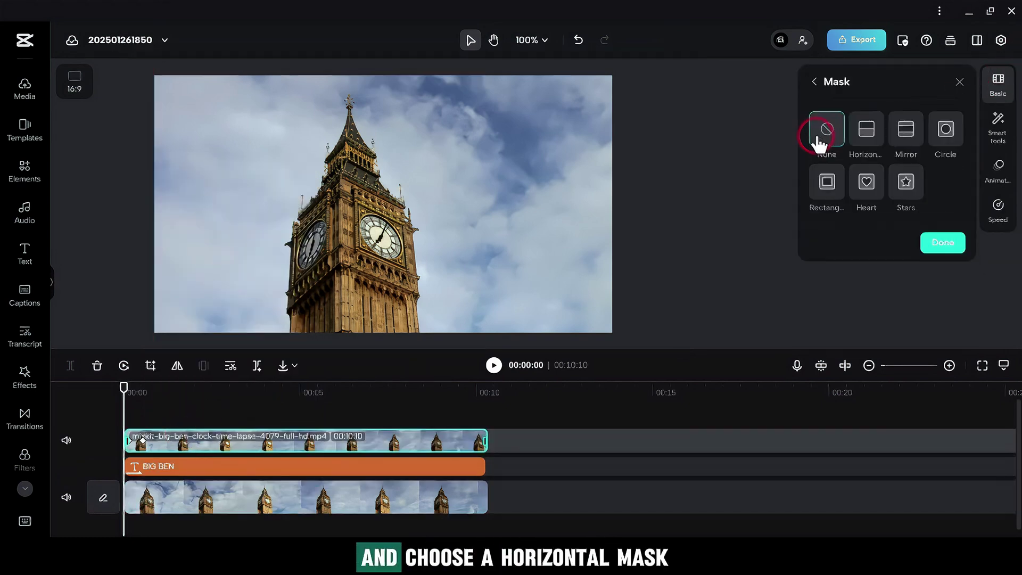
click(866, 133)
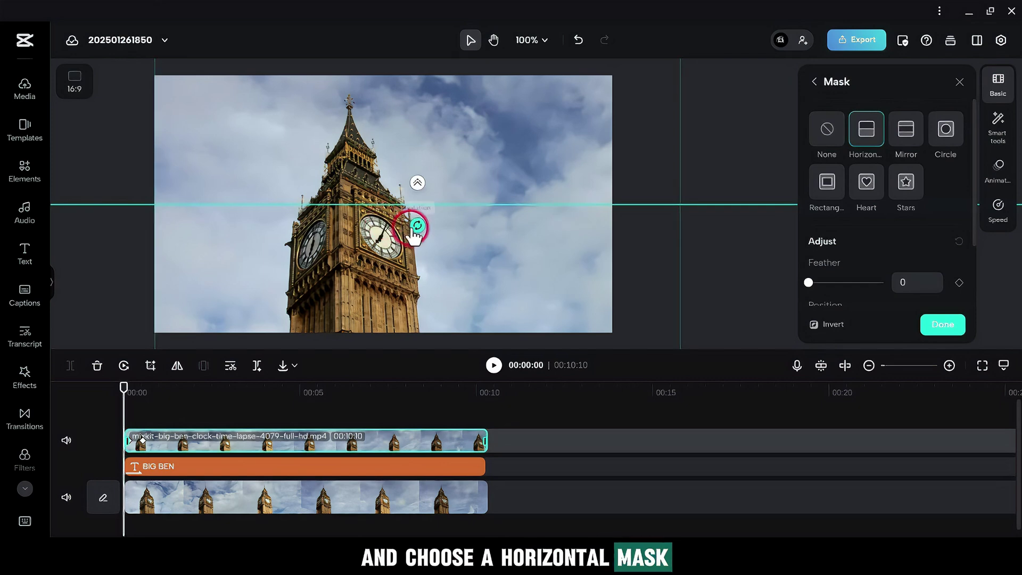
mouse_move(417, 225)
mouse_down()
mouse_move(425, 203)
mouse_move(441, 209)
mouse_move(411, 223)
mouse_up()
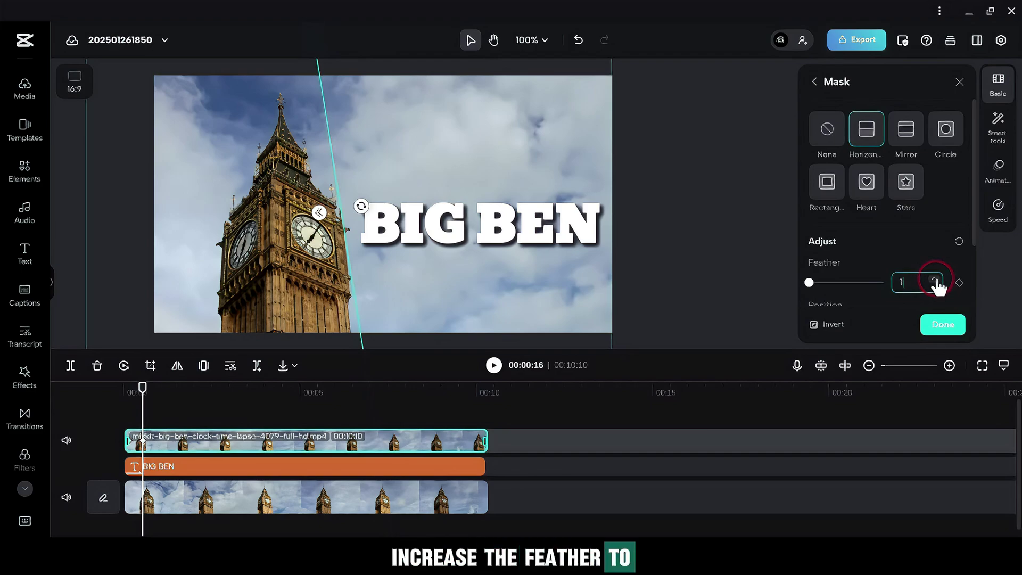
click(935, 326)
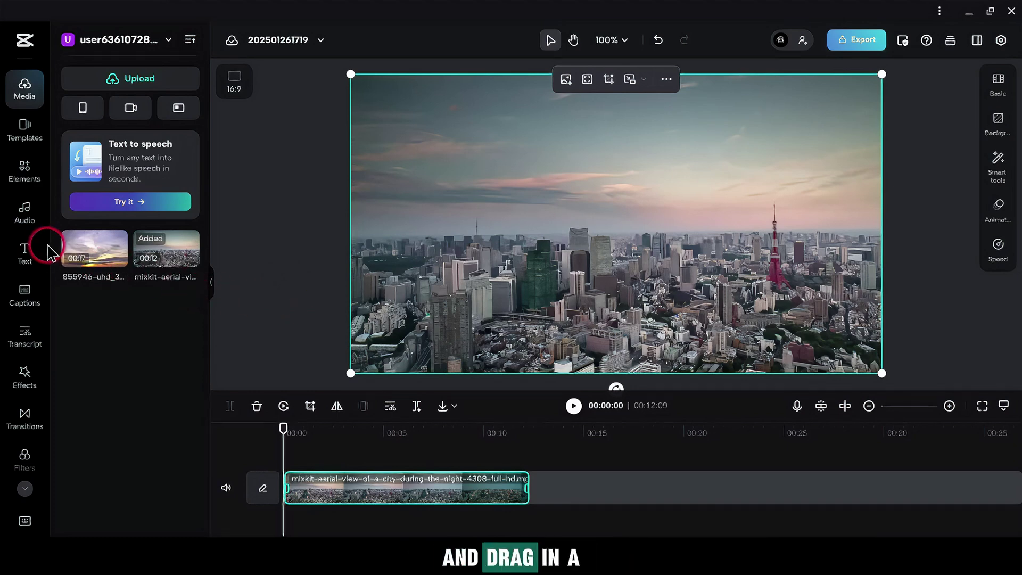
- Place the sky clip above the city clip, trim it to match, and add a Horizontal mask
drag(80, 245, 406, 467)
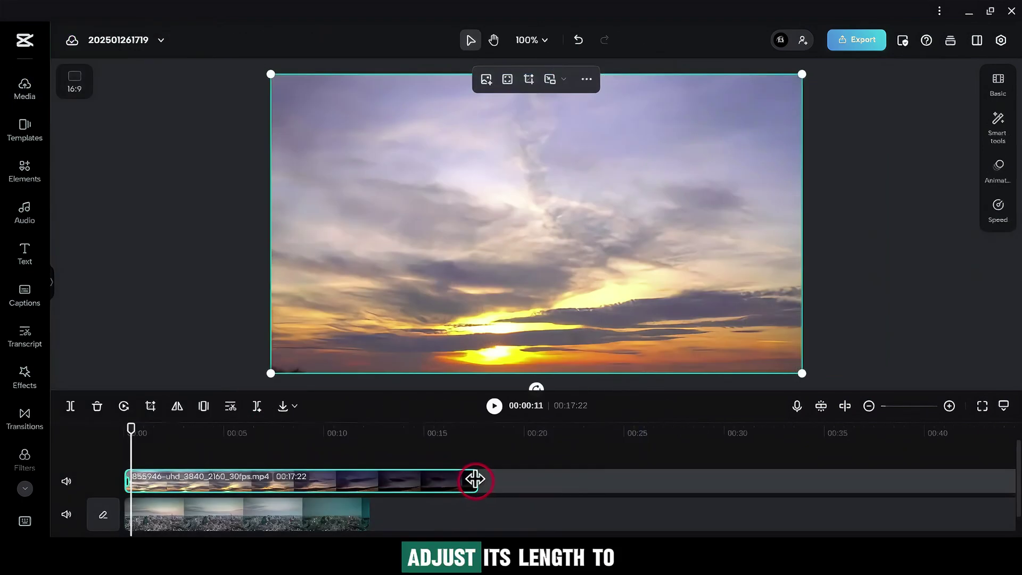
drag(472, 479, 401, 490)
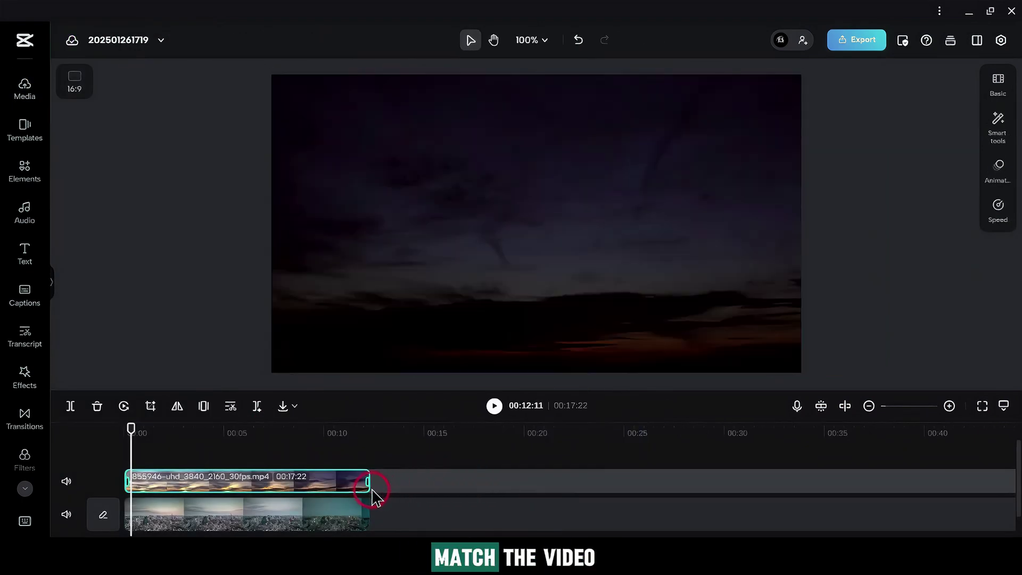
click(997, 80)
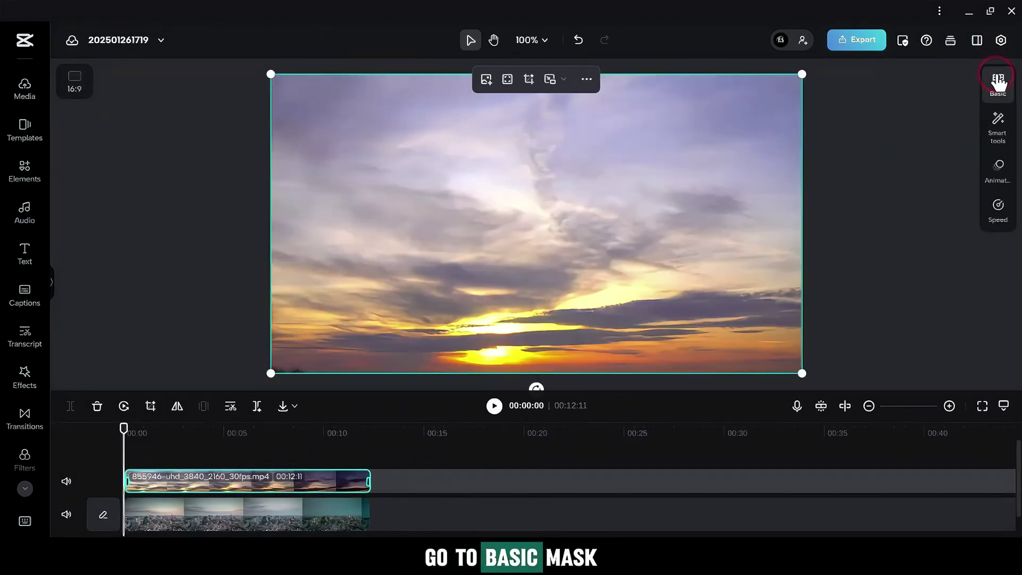
click(801, 156)
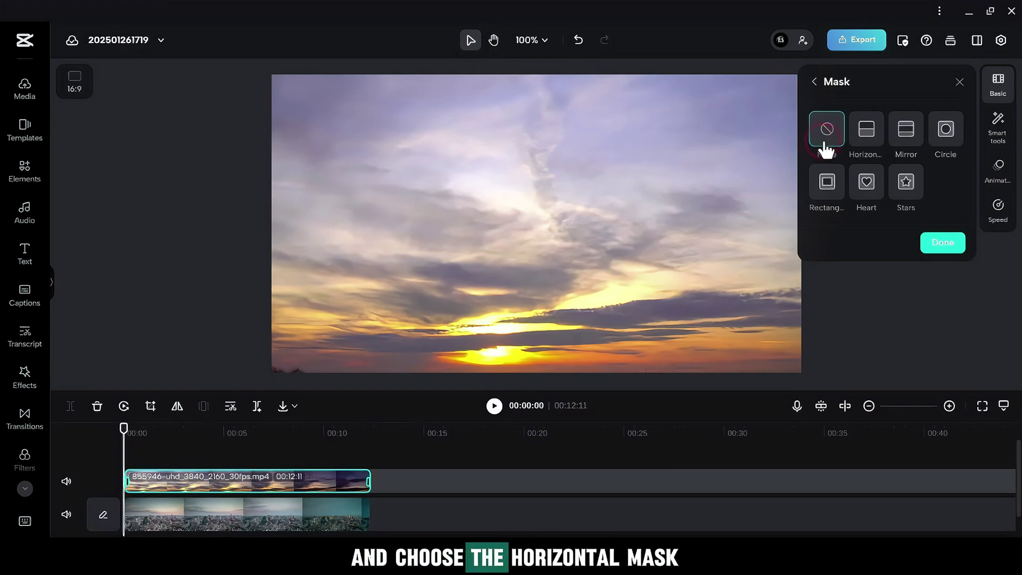
click(866, 130)
drag(629, 221, 639, 371)
click(942, 365)
- Move the sunset sky up above the skyline and set the mask Feather to 85
drag(707, 314, 701, 192)
click(851, 149)
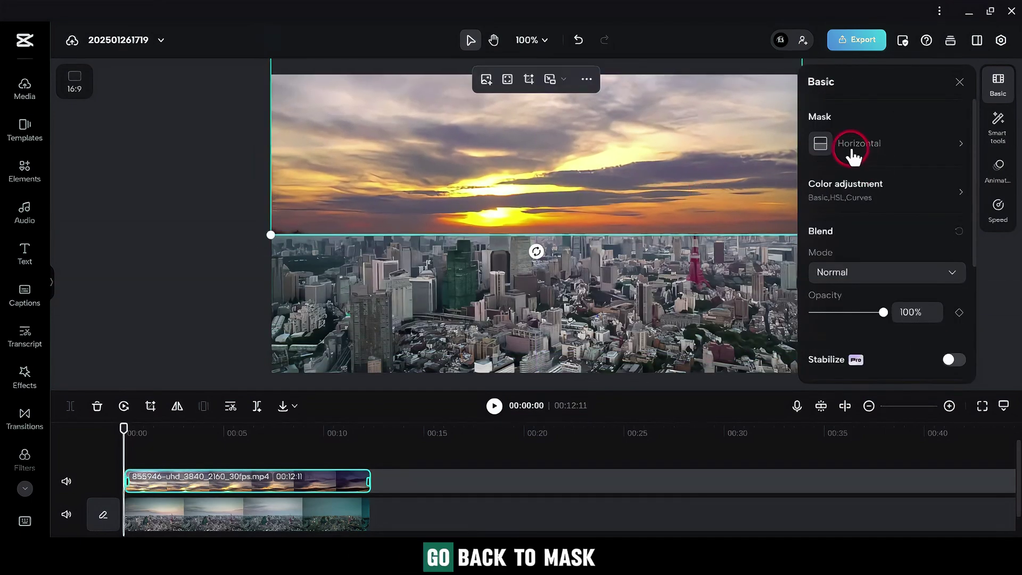
click(933, 283)
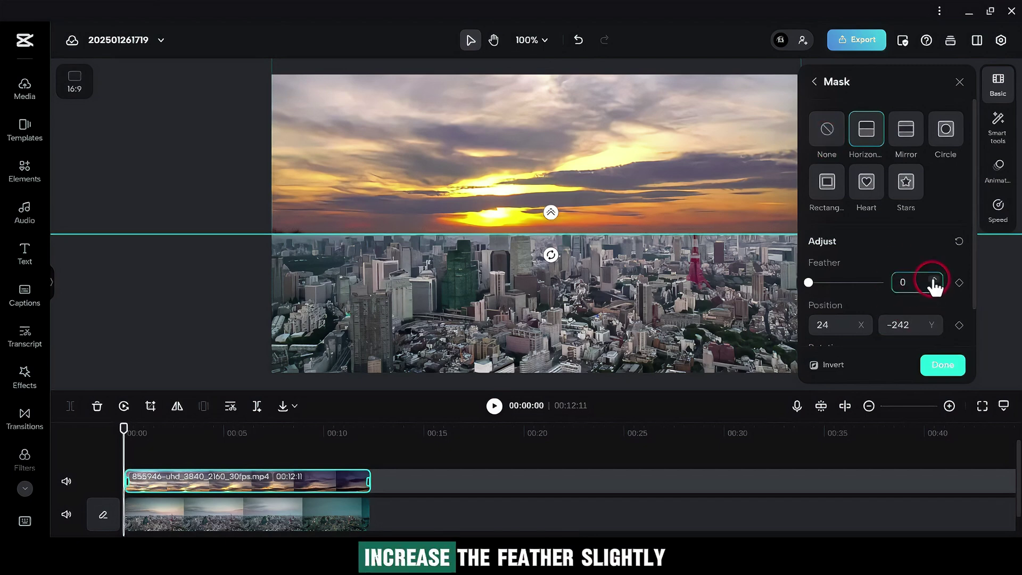
text(5)
click(659, 213)
drag(586, 231, 585, 201)
- Set the city clip's colour adjustment to Saturation 6 and Temperature 50
click(942, 365)
click(959, 83)
click(502, 336)
click(998, 85)
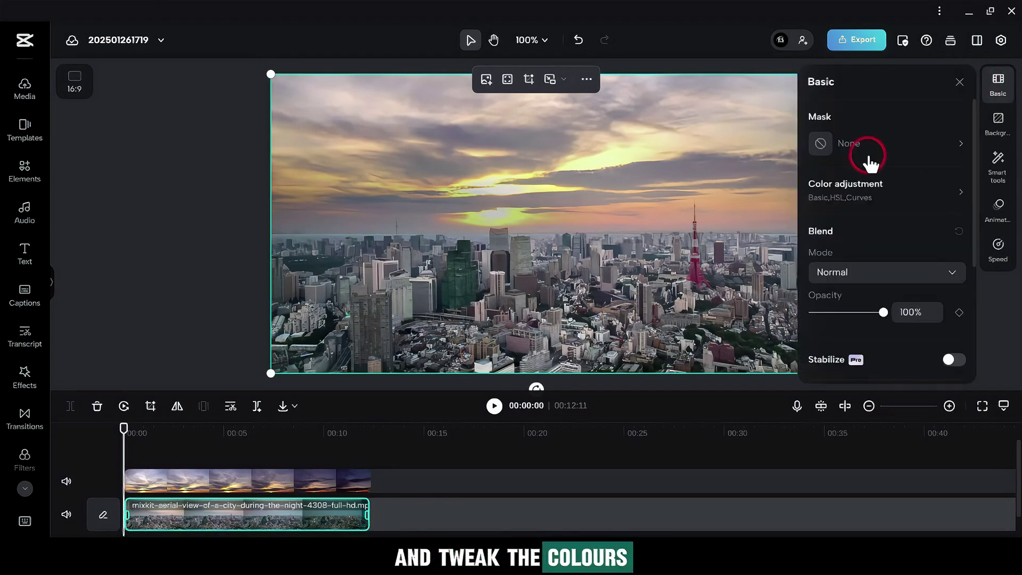
click(849, 189)
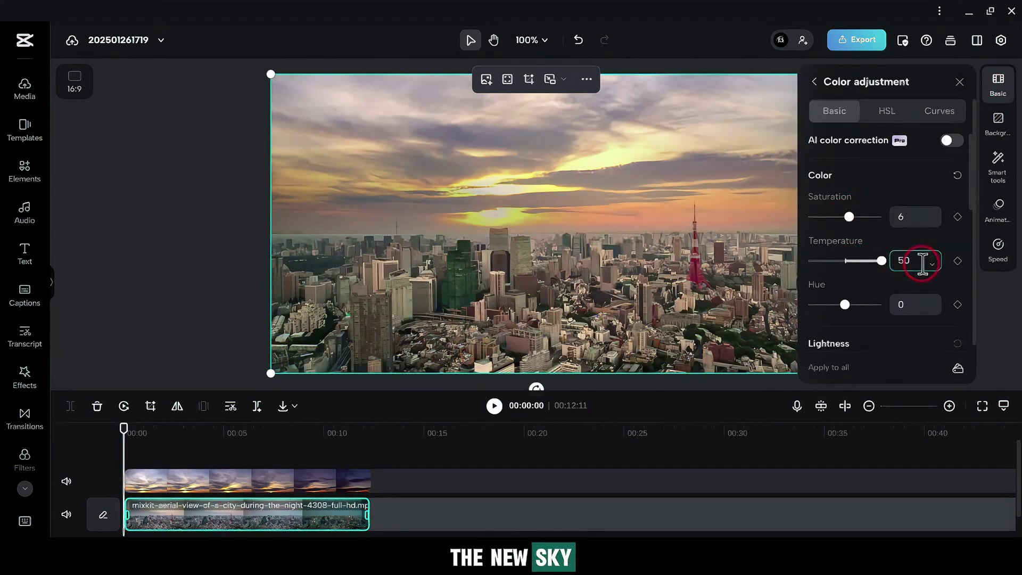